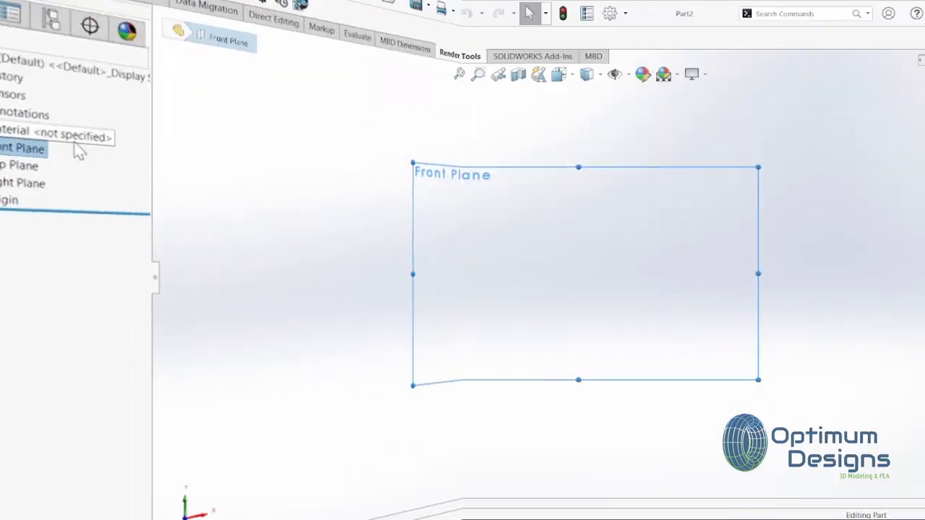
Open a new sketch on the Front Plane with the Line tool active
{"action": "right_click", "coordinate": [52, 181]}
{"action": "left_click", "coordinate": [61, 164]}
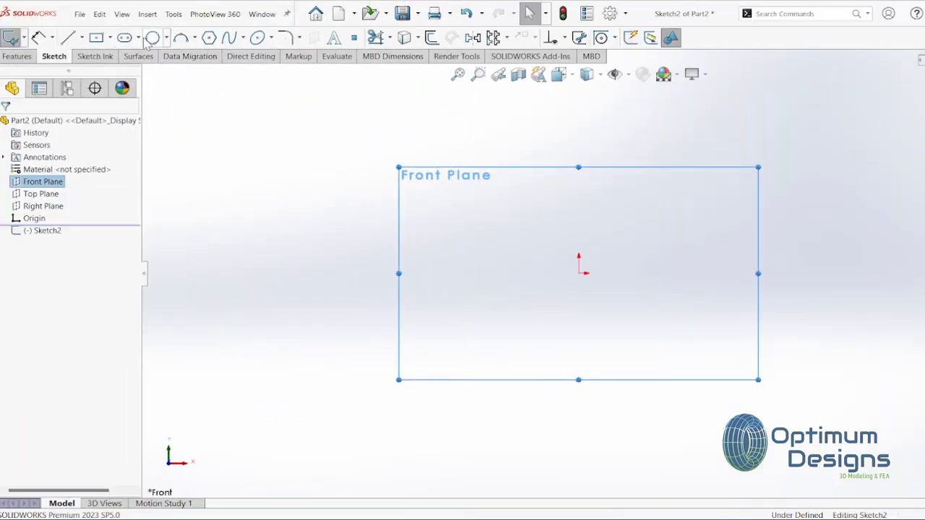
{"action": "left_click", "coordinate": [68, 38]}
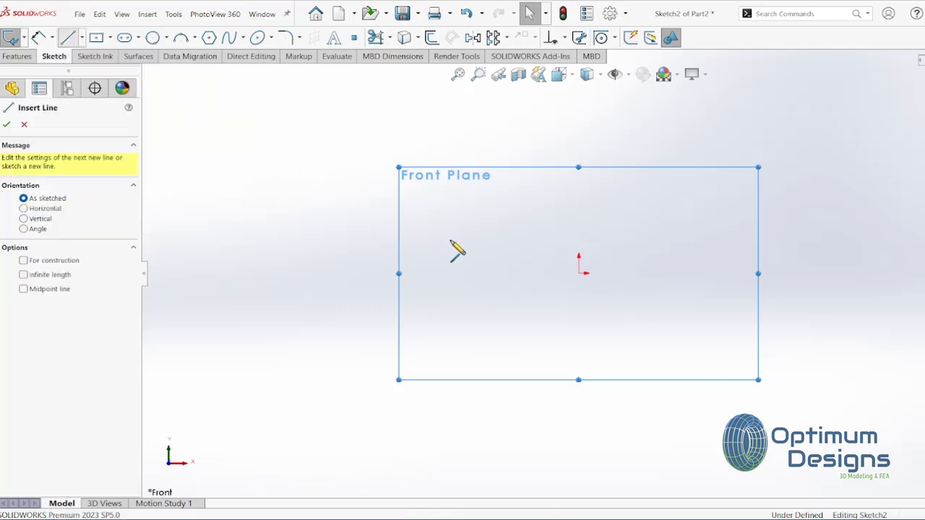
Draw a horizontal line and a vertical line from the origin, forming an L
{"action": "left_click", "coordinate": [578, 273]}
{"action": "left_click", "coordinate": [709, 276]}
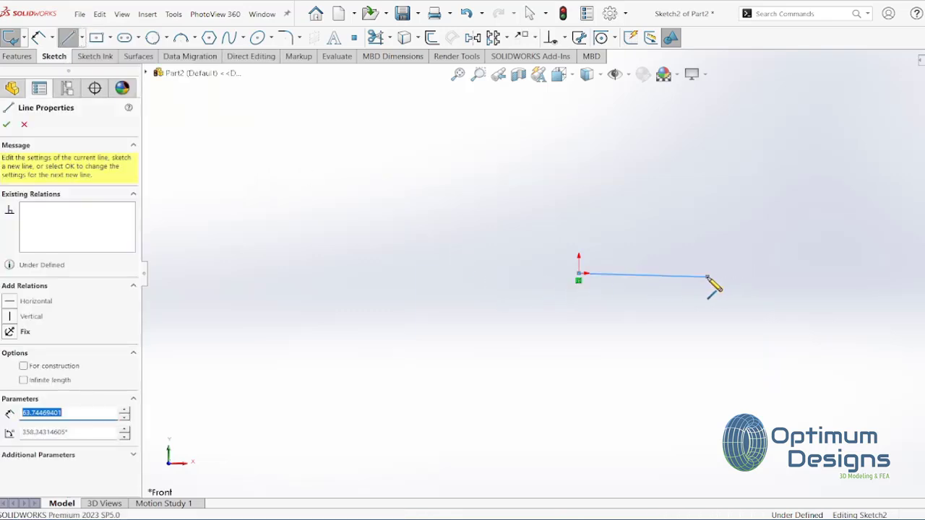
{"action": "key", "text": "Escape"}
{"action": "left_click", "coordinate": [69, 37]}
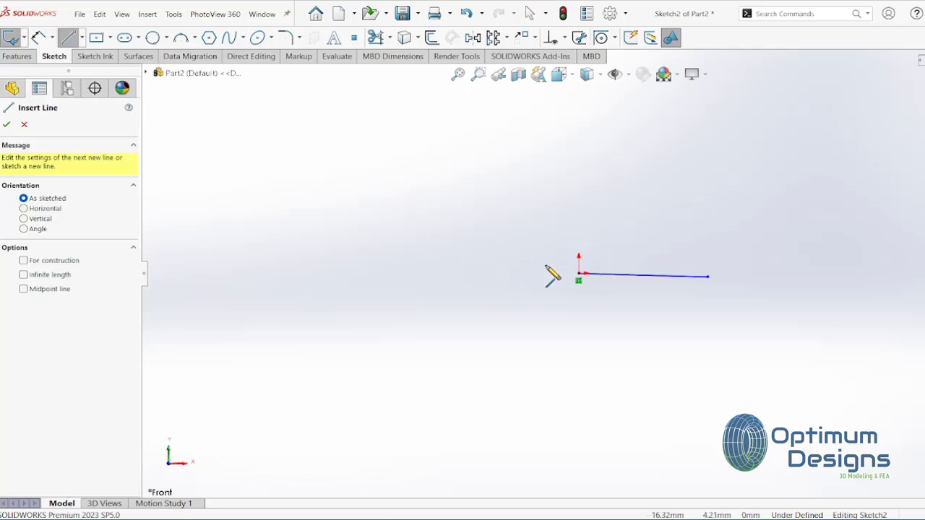
{"action": "left_click", "coordinate": [578, 275]}
{"action": "left_click", "coordinate": [579, 150]}
{"action": "key", "text": "Escape"}
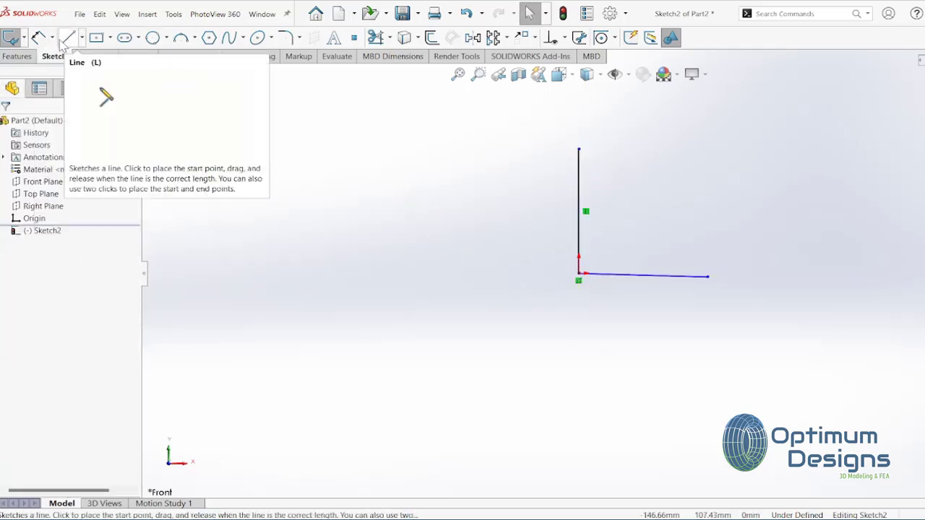
Dimension the horizontal line to 23.5 mm
{"action": "left_click", "coordinate": [49, 41]}
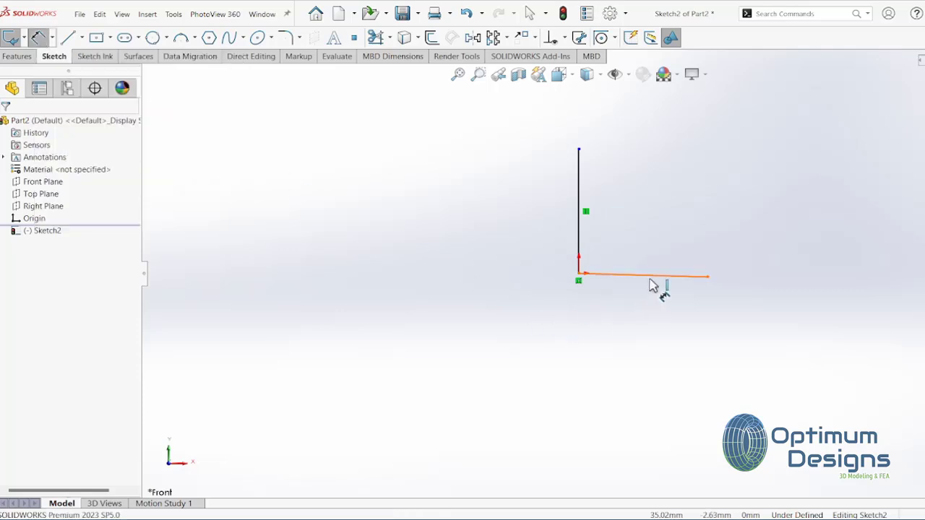
{"action": "left_click", "coordinate": [657, 278]}
{"action": "left_click", "coordinate": [662, 325]}
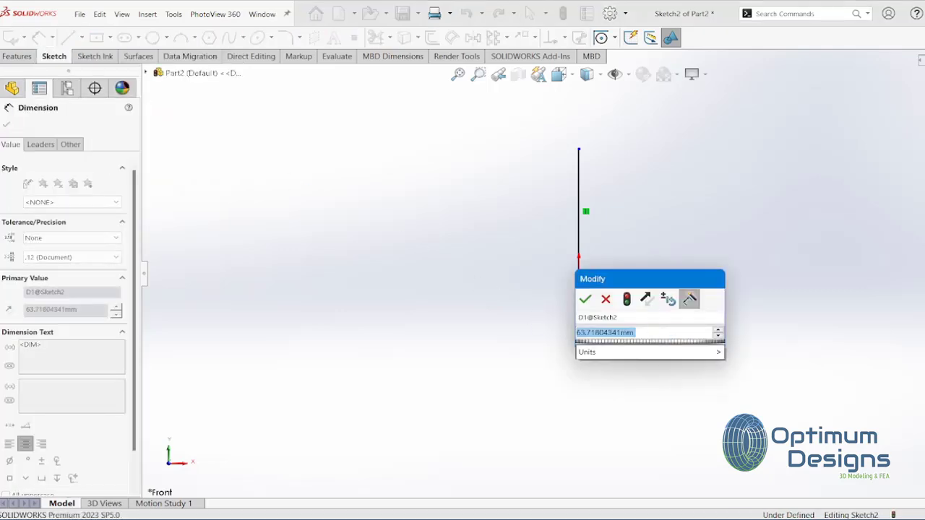
{"action": "type", "text": "70"}
{"action": "key", "text": "BackSpace"}
{"action": "key", "text": "BackSpace"}
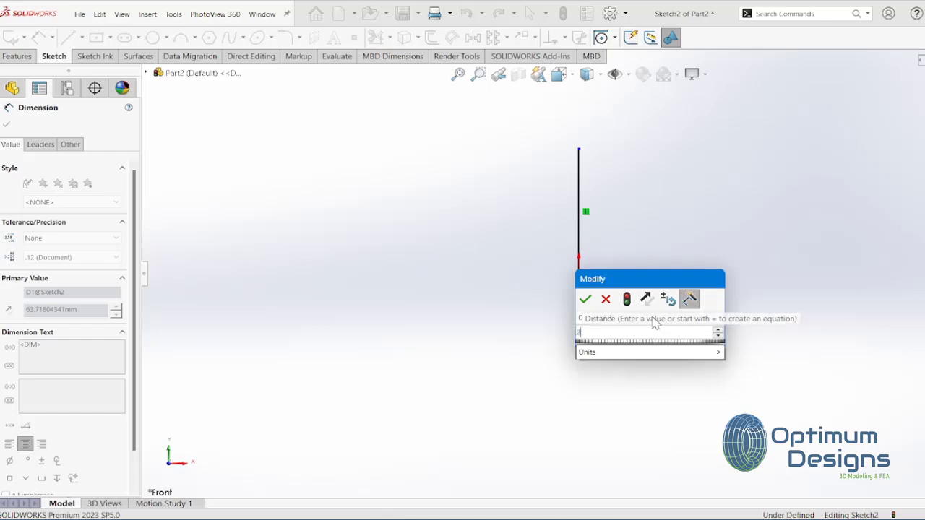
{"action": "type", "text": "23.5"}
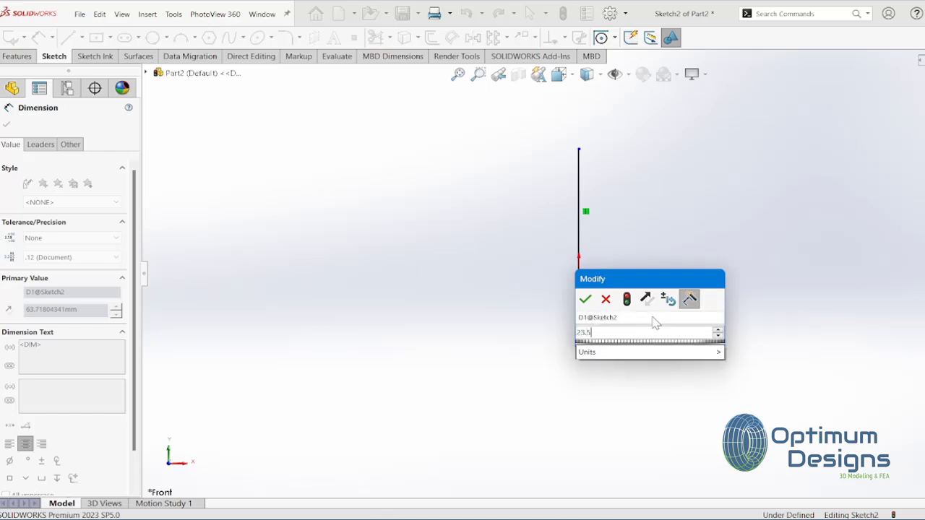
{"action": "key", "text": "Return"}
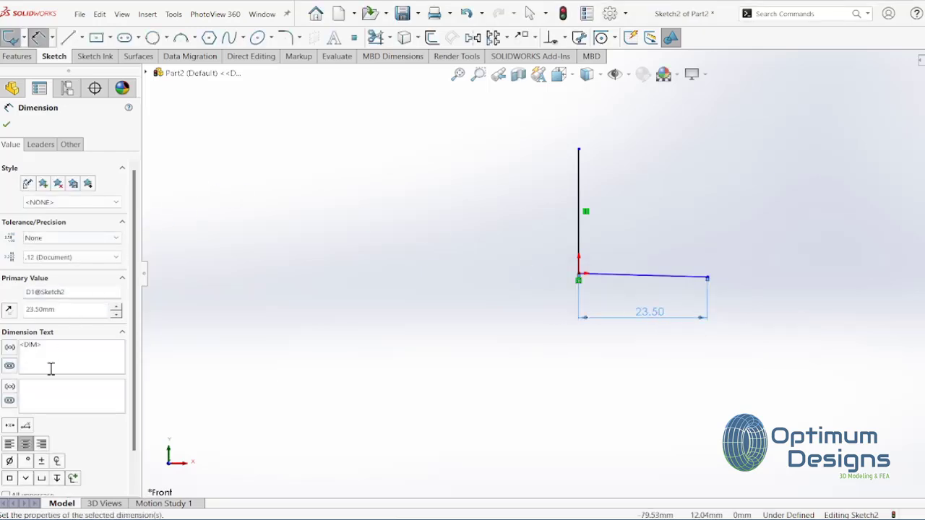
Give the bottom line a Horizontal relation and select it together with the vertical line
{"action": "left_click", "coordinate": [6, 124]}
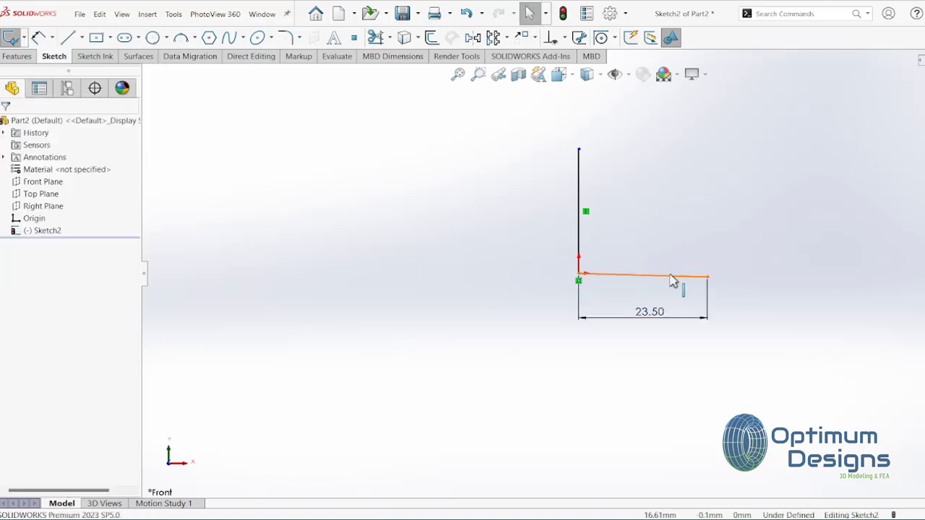
{"action": "left_click", "coordinate": [671, 277]}
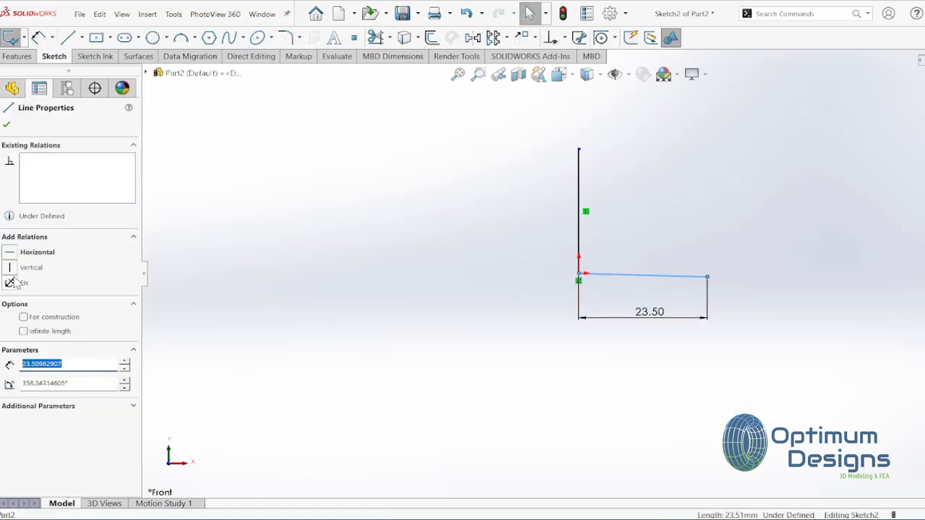
{"action": "left_click", "coordinate": [10, 252]}
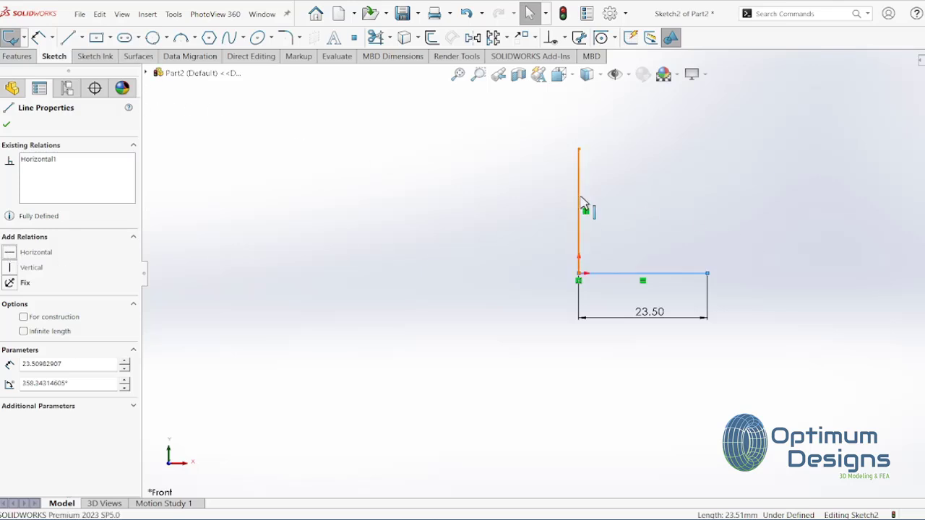
{"action": "left_click", "coordinate": [579, 200], "text": "ctrl"}
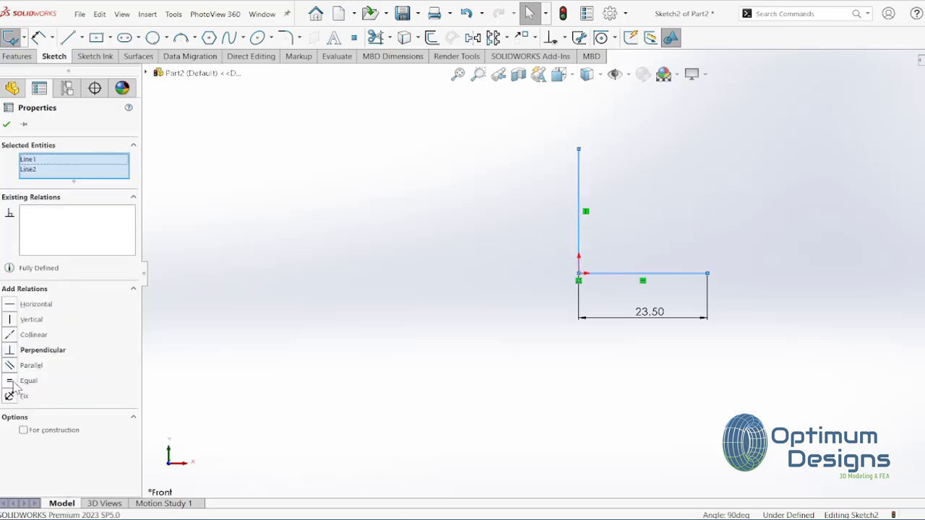
Make the two lines equal and join their free ends with a 3-point arc
{"action": "left_click", "coordinate": [13, 383]}
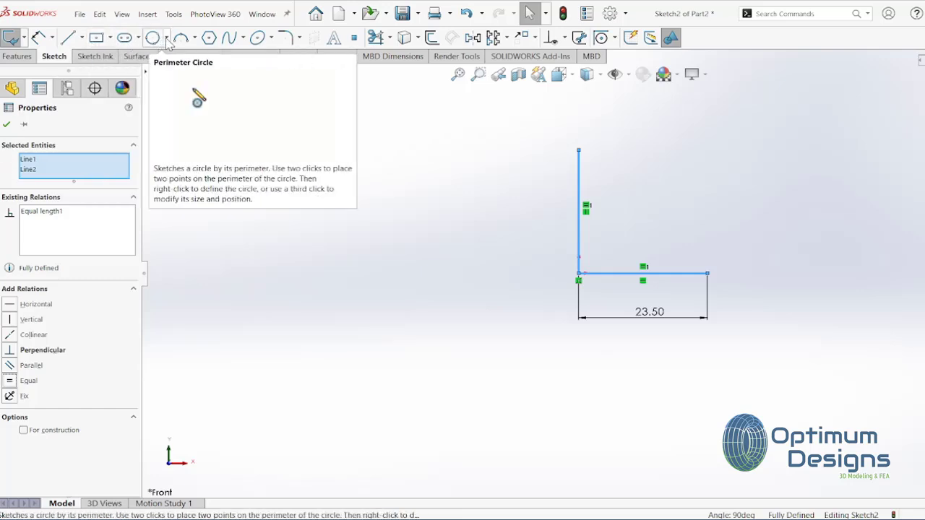
{"action": "left_click", "coordinate": [181, 37]}
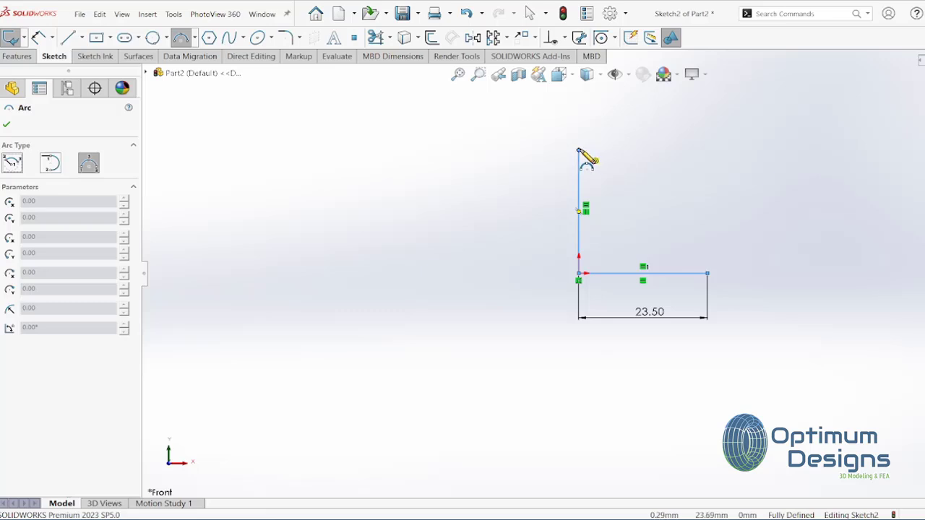
{"action": "left_click", "coordinate": [578, 150]}
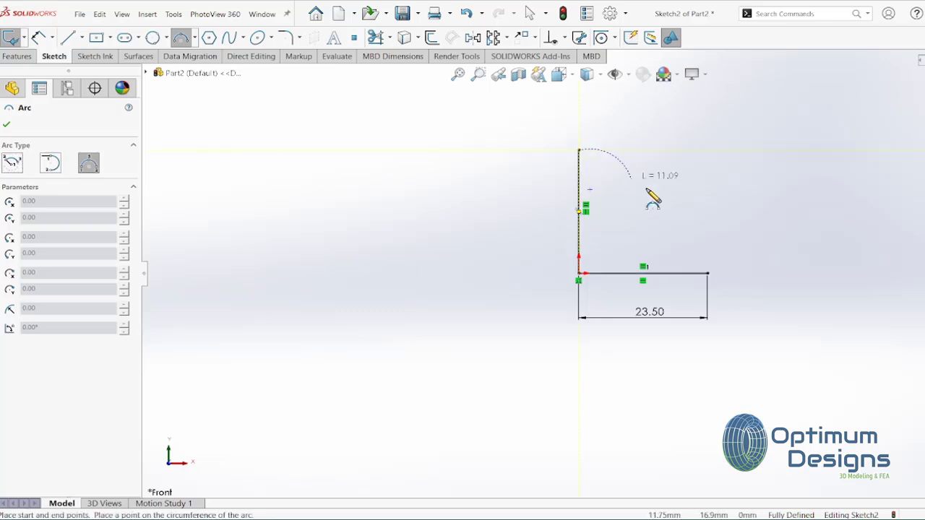
{"action": "left_click", "coordinate": [707, 273]}
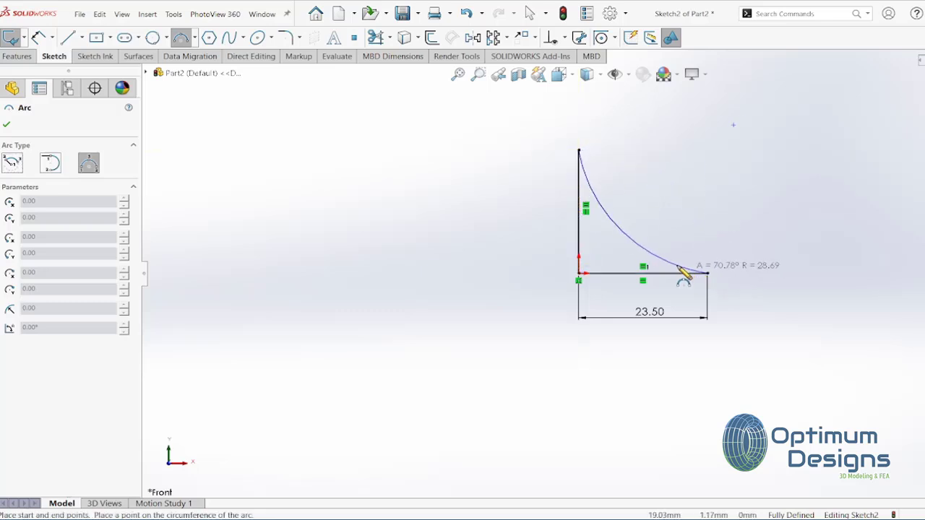
{"action": "left_click", "coordinate": [681, 195]}
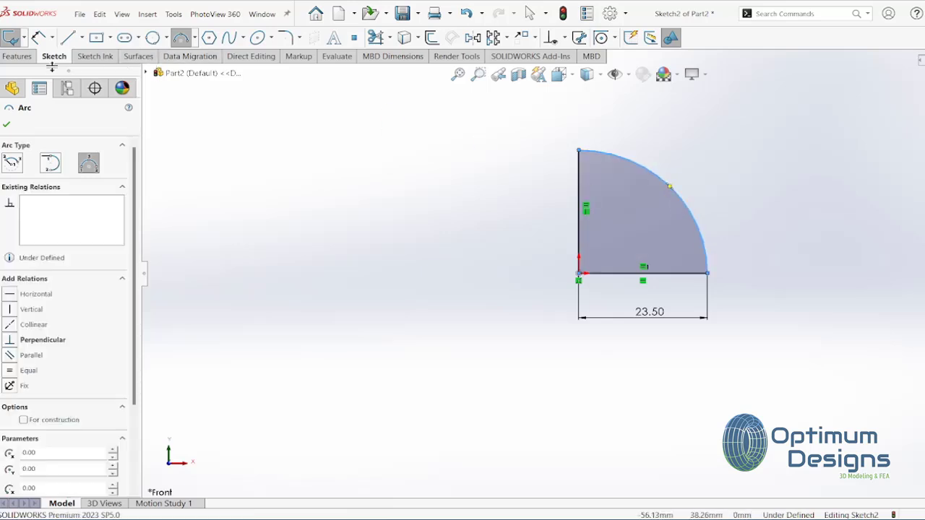
{"action": "left_click", "coordinate": [17, 56]}
{"action": "left_click", "coordinate": [29, 37]}
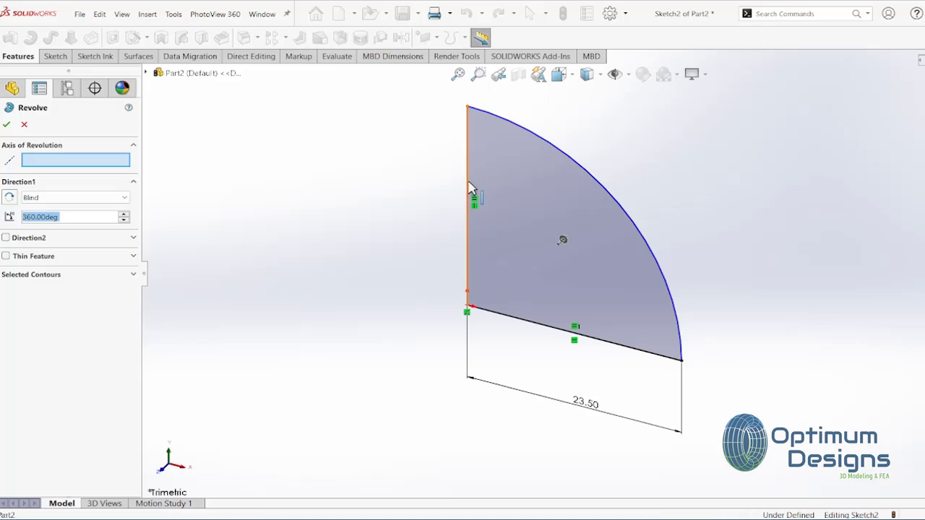
Revolve the profile 360° about the vertical line into a hemisphere, then view it from the Front
{"action": "left_click", "coordinate": [470, 188]}
{"action": "right_click", "coordinate": [470, 188]}
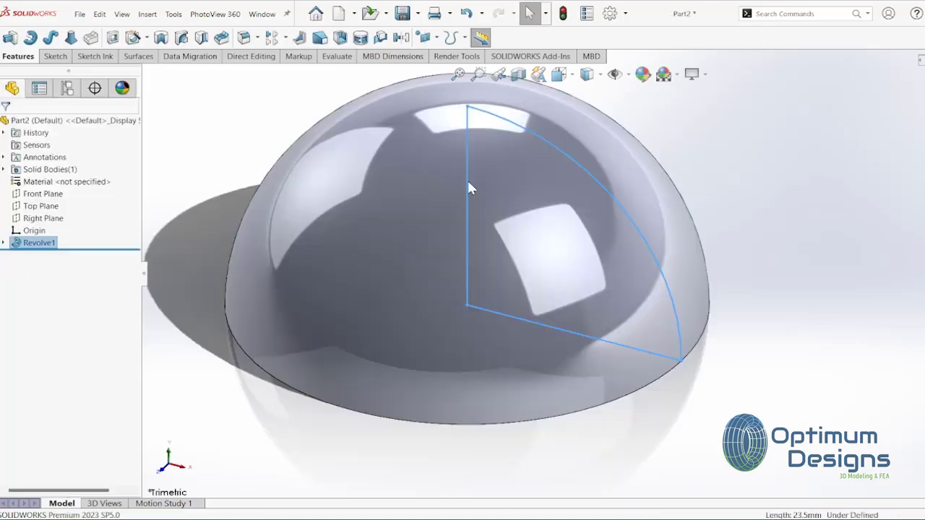
{"action": "key", "text": "space"}
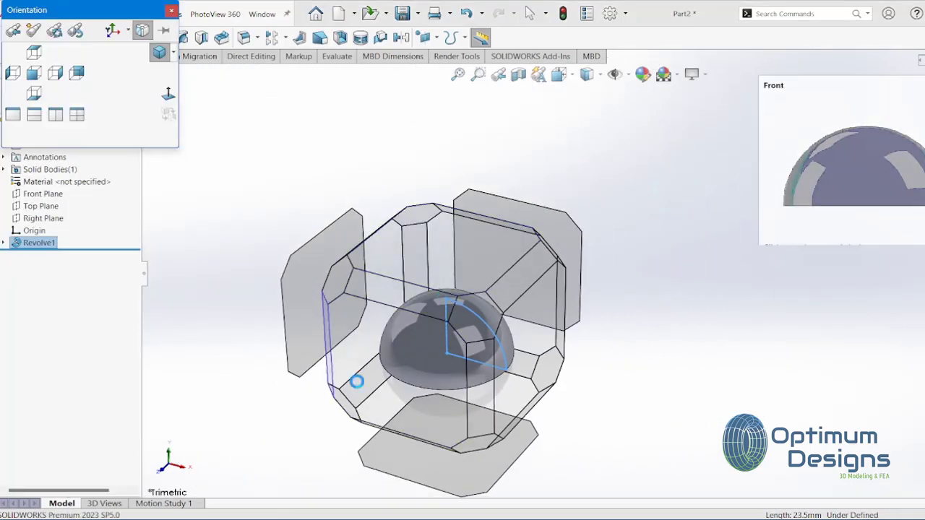
{"action": "left_click", "coordinate": [356, 381]}
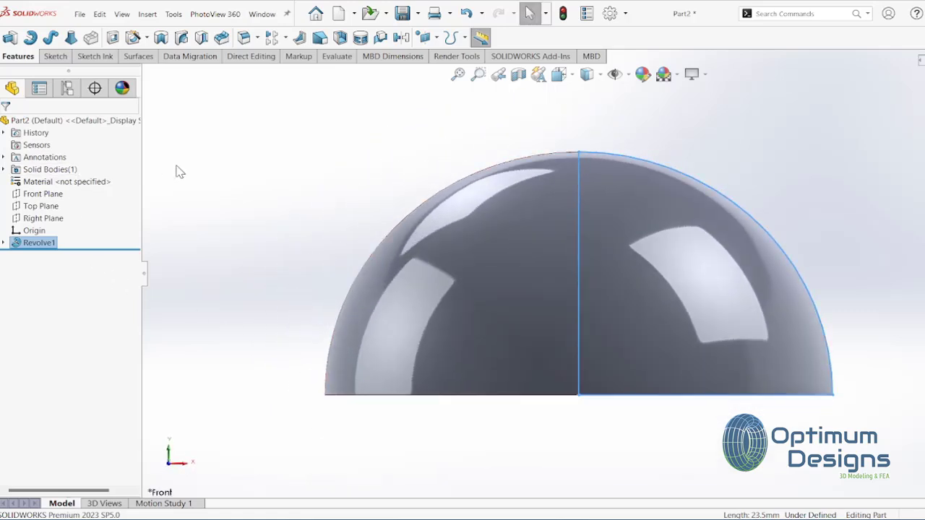
{"action": "left_click", "coordinate": [42, 194]}
Convert Sketch2's arc and two lines into a new Front Plane sketch and select them
{"action": "left_click", "coordinate": [72, 176]}
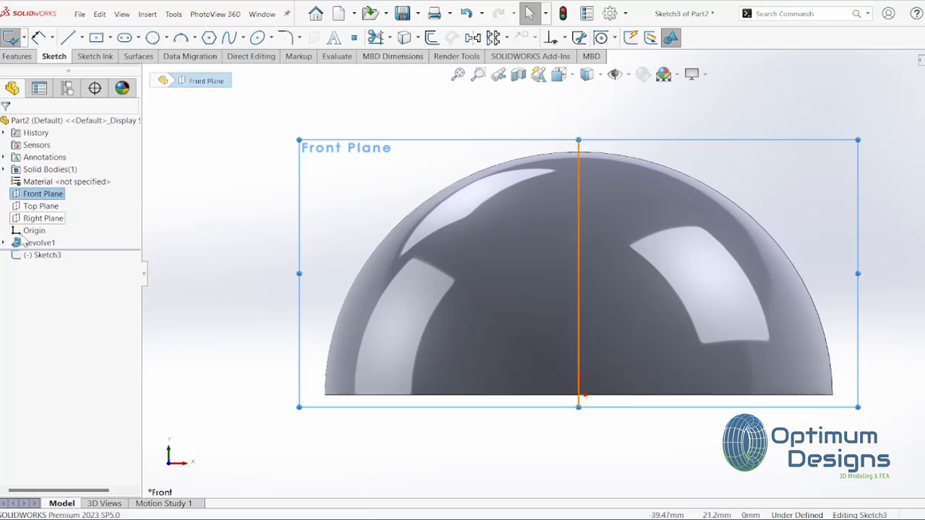
{"action": "left_click", "coordinate": [5, 243]}
{"action": "left_click", "coordinate": [58, 257]}
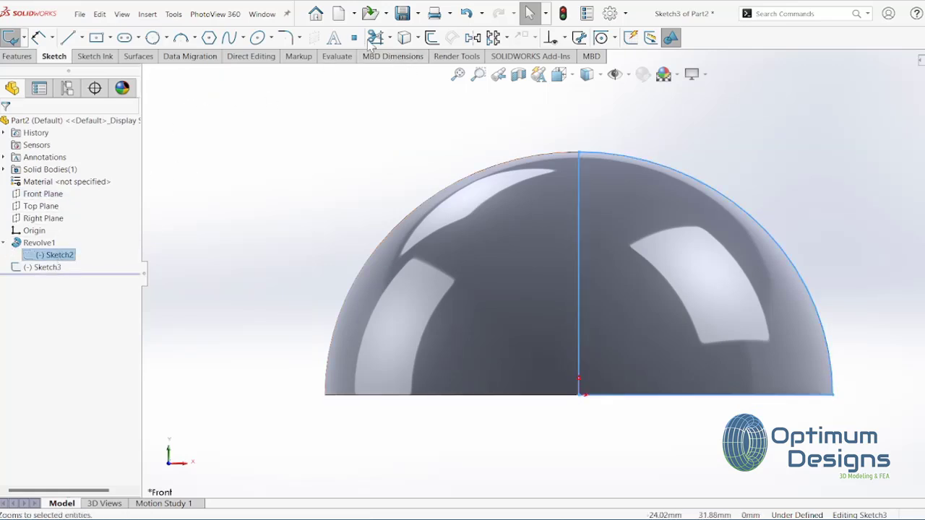
{"action": "left_click", "coordinate": [405, 39]}
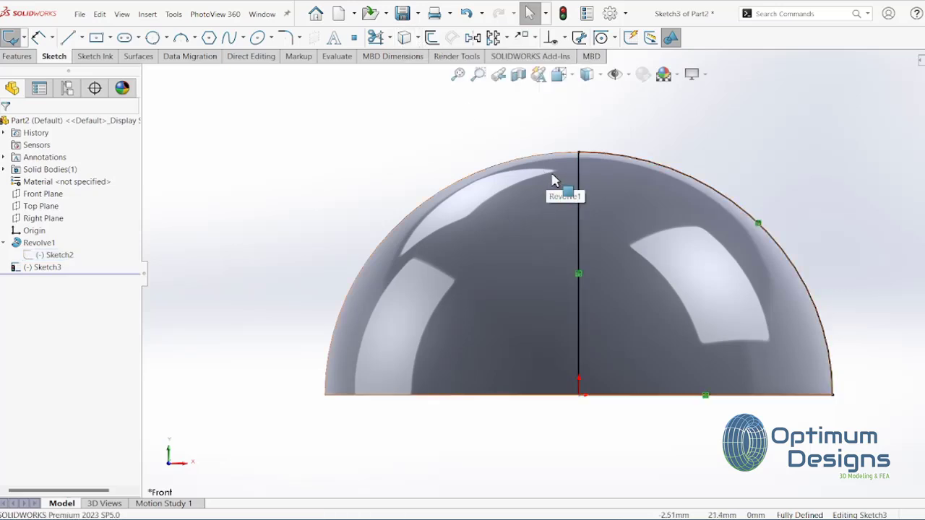
{"action": "left_click_drag", "start_coordinate": [547, 429], "coordinate": [847, 105]}
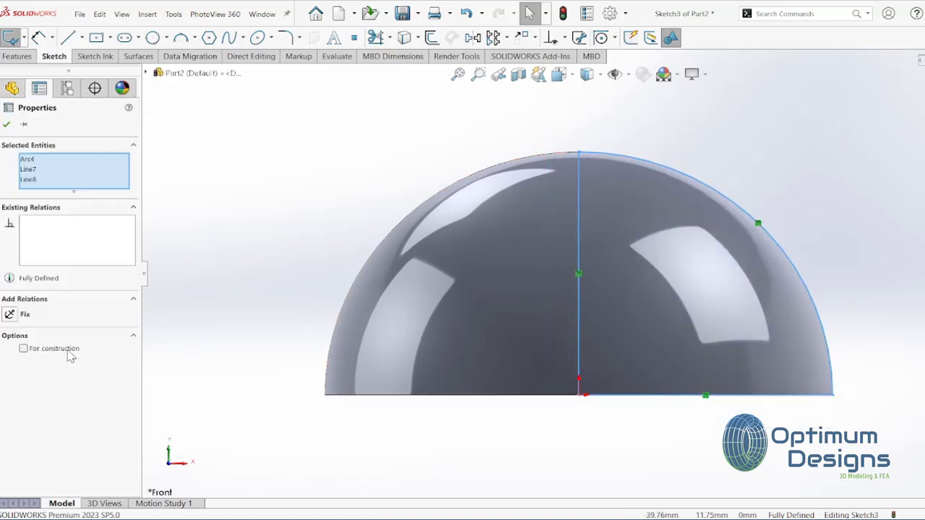
Draw a vertical line down from the dome top with a length of 1.5 mm
{"action": "left_click", "coordinate": [68, 37]}
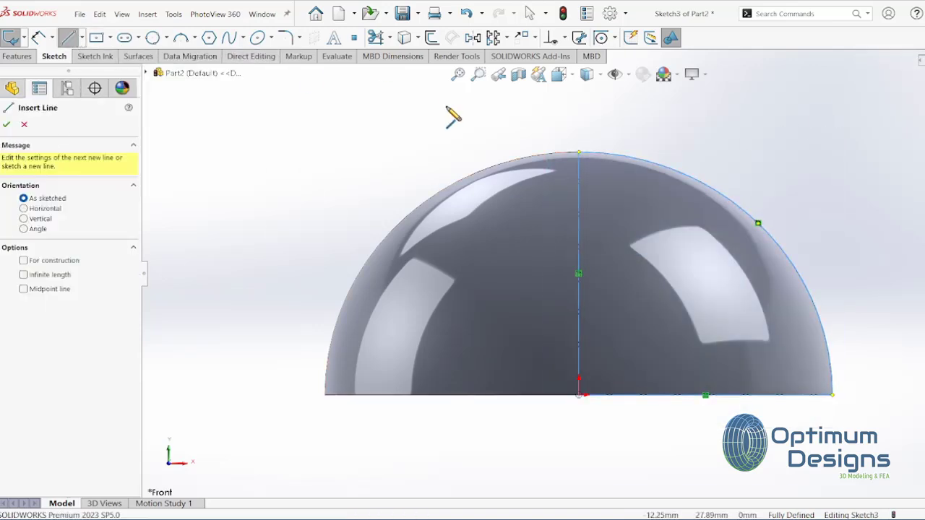
{"action": "scroll", "coordinate": [550, 155], "scroll_direction": "down", "scroll_amount": 3}
{"action": "scroll", "coordinate": [587, 167], "scroll_direction": "down", "scroll_amount": 3}
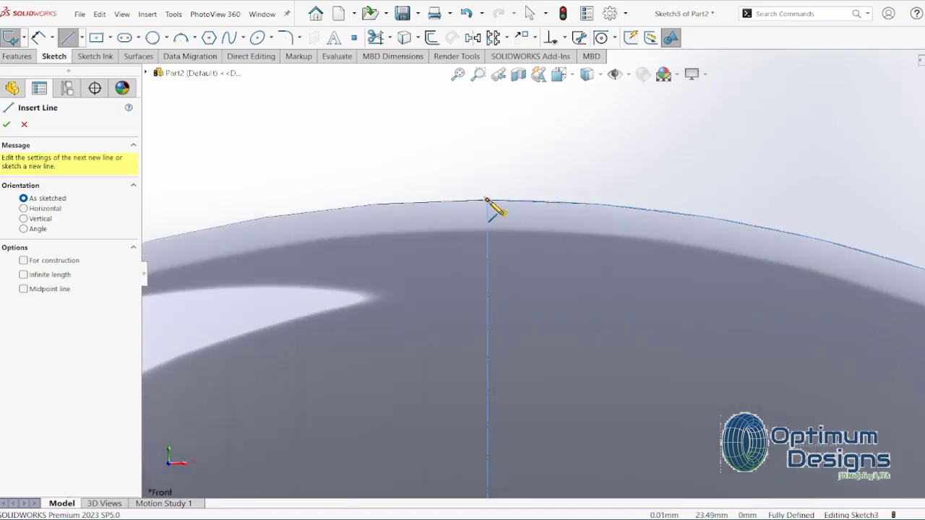
{"action": "left_click", "coordinate": [486, 200]}
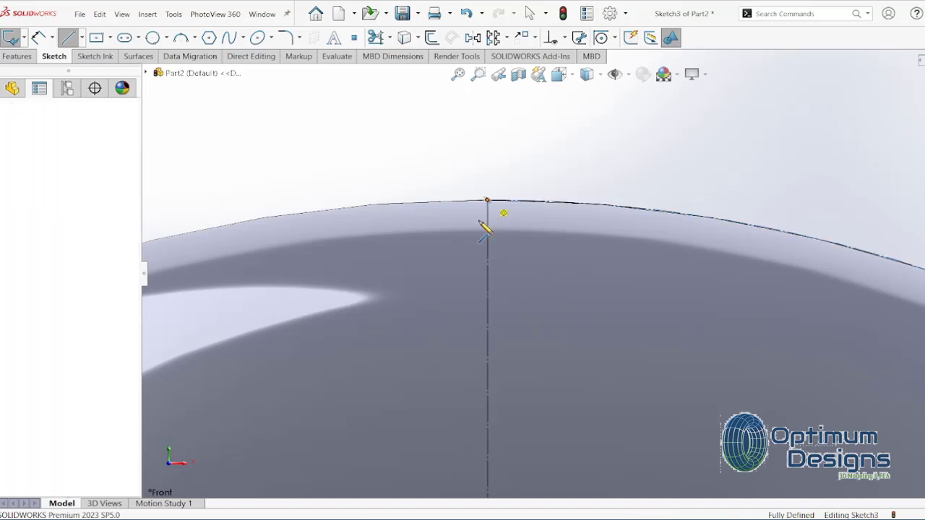
{"action": "left_click", "coordinate": [488, 338]}
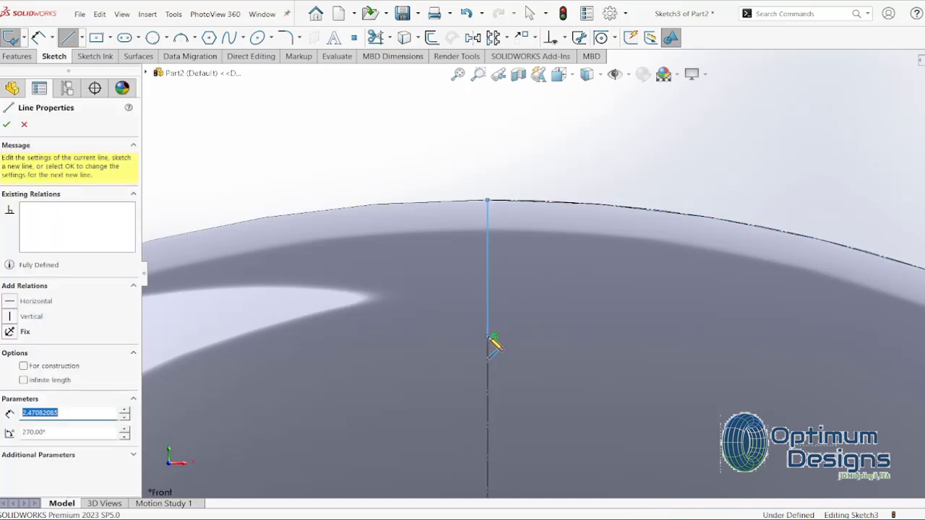
{"action": "type", "text": "1.50"}
{"action": "key", "text": "Return"}
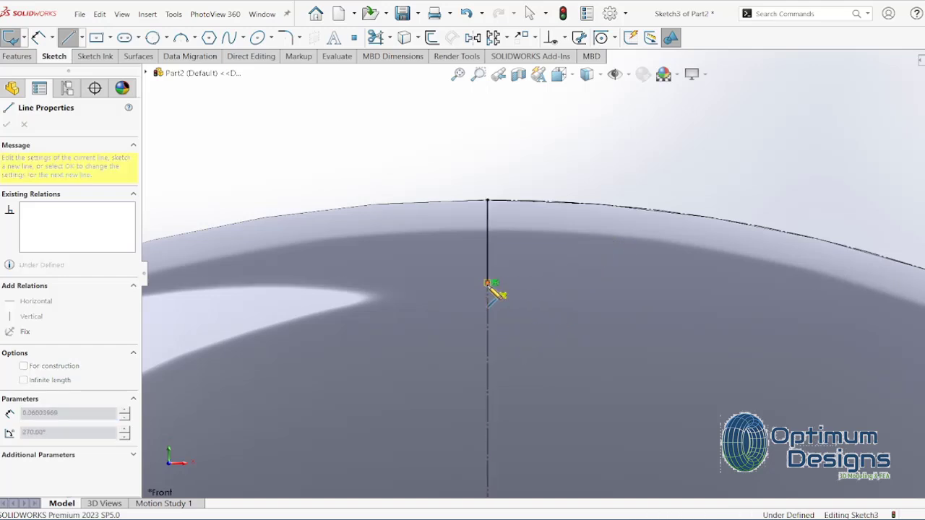
Sketch an arc from the line's lower end out to the dome outline
{"action": "left_click", "coordinate": [676, 213]}
{"action": "key", "text": "Escape"}
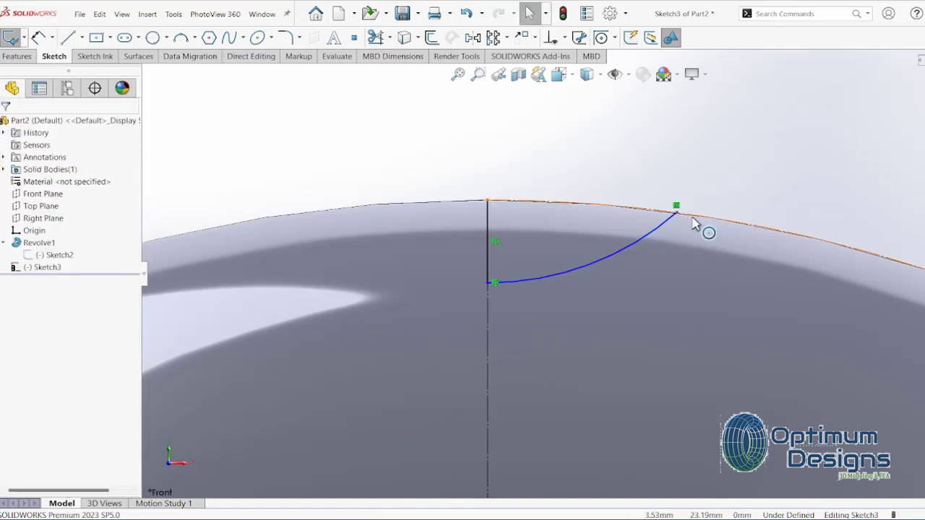
{"action": "left_click", "coordinate": [698, 224]}
{"action": "key", "text": "Escape"}
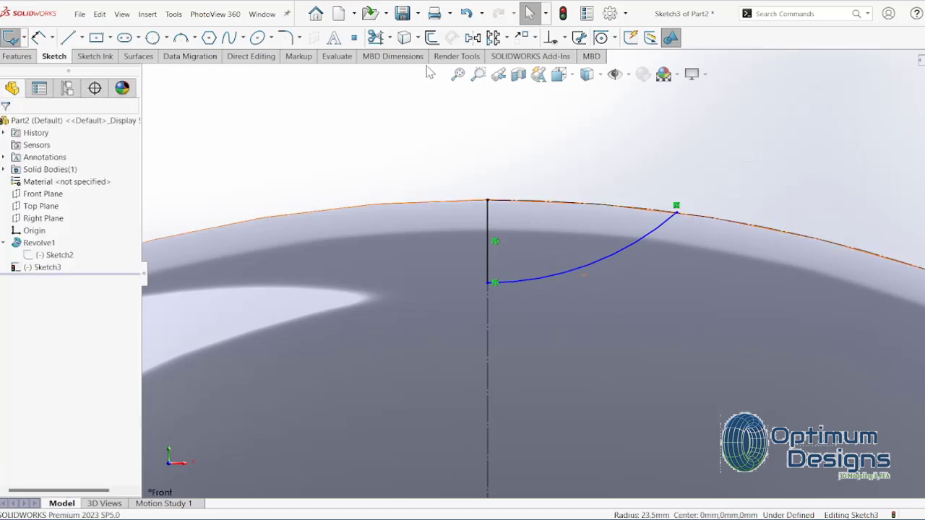
{"action": "left_click", "coordinate": [375, 38]}
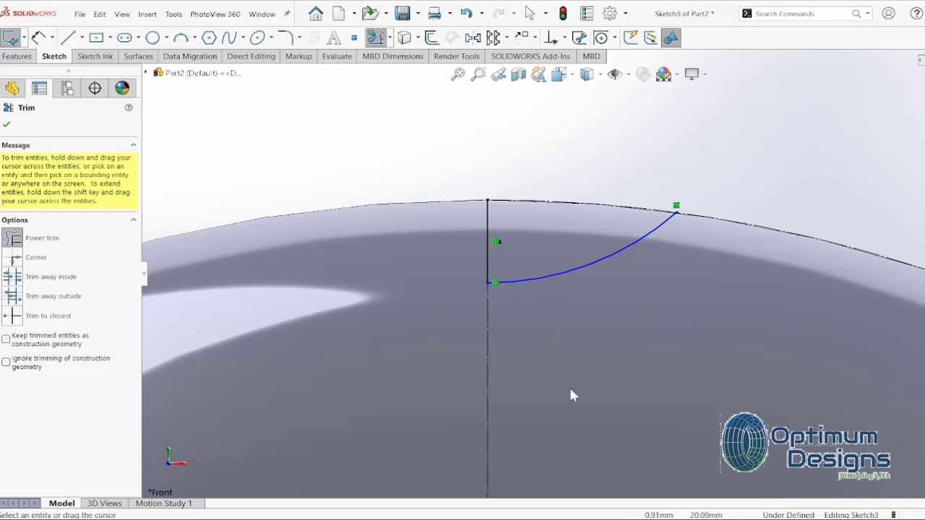
Trim the outline arc to the dimple's span and turn off its For construction setting
{"action": "left_click_drag", "start_coordinate": [728, 223], "coordinate": [741, 204]}
{"action": "mouse_move", "coordinate": [730, 209]}
{"action": "middle_mouse_down"}
{"action": "mouse_move", "coordinate": [654, 240]}
{"action": "mouse_move", "coordinate": [657, 256]}
{"action": "middle_mouse_up"}
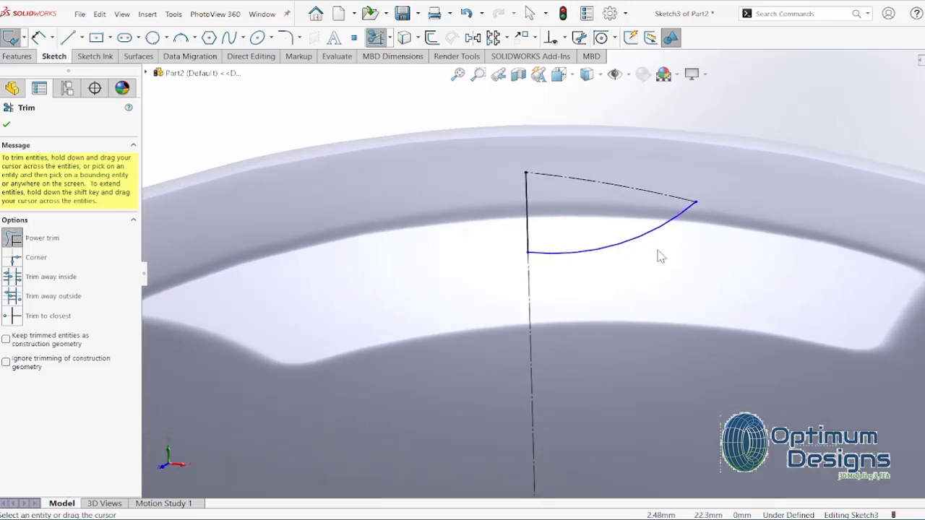
{"action": "left_click", "coordinate": [655, 198]}
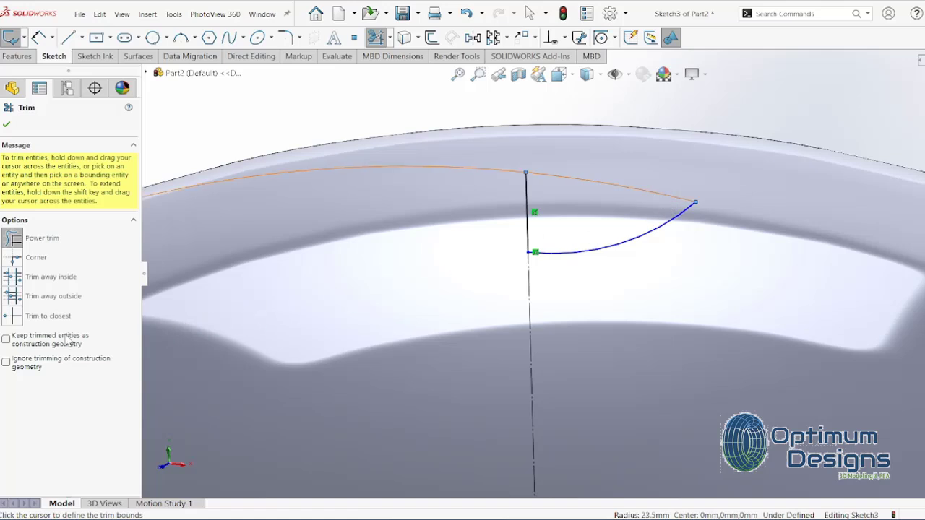
{"action": "left_click", "coordinate": [13, 126]}
{"action": "left_click", "coordinate": [591, 187]}
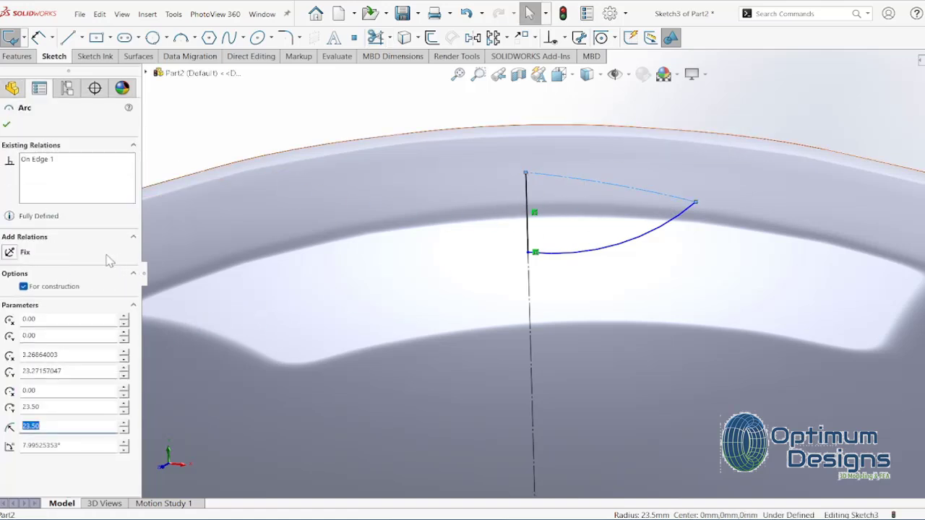
{"action": "left_click", "coordinate": [24, 287]}
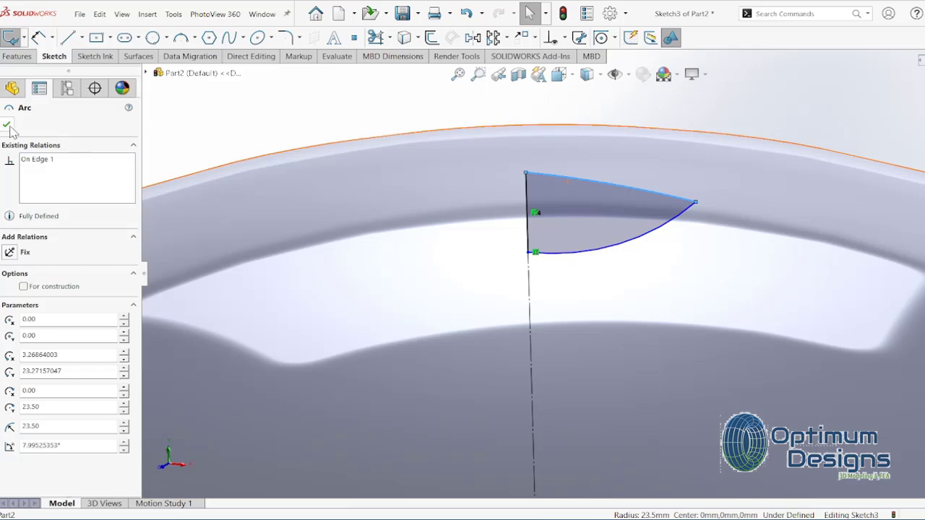
{"action": "left_click", "coordinate": [21, 58]}
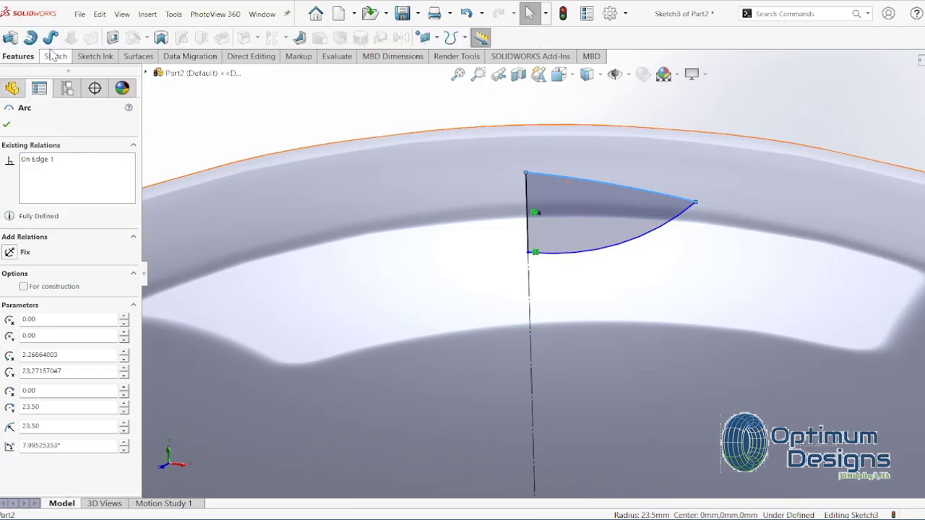
Cut-revolve the wedge profile 360° about the vertical line, then switch to Isometric view
{"action": "left_click", "coordinate": [160, 39]}
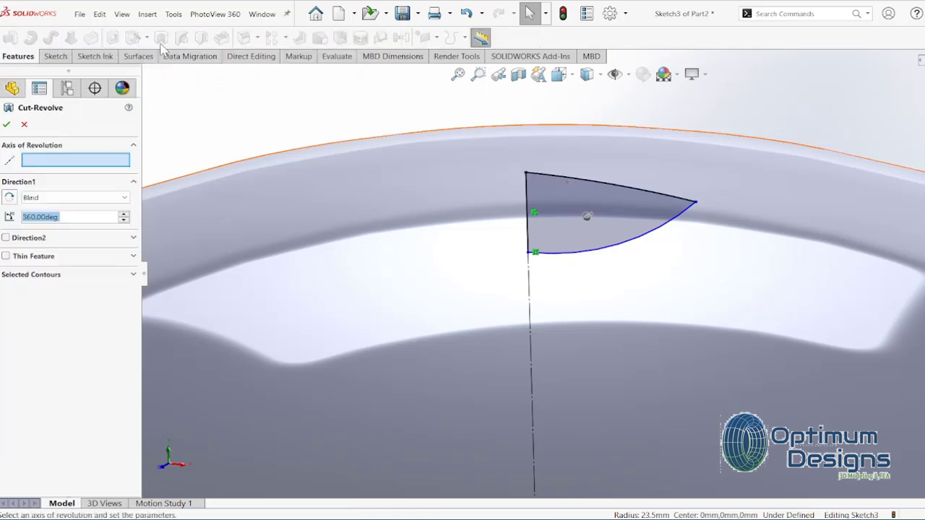
{"action": "left_click", "coordinate": [65, 148]}
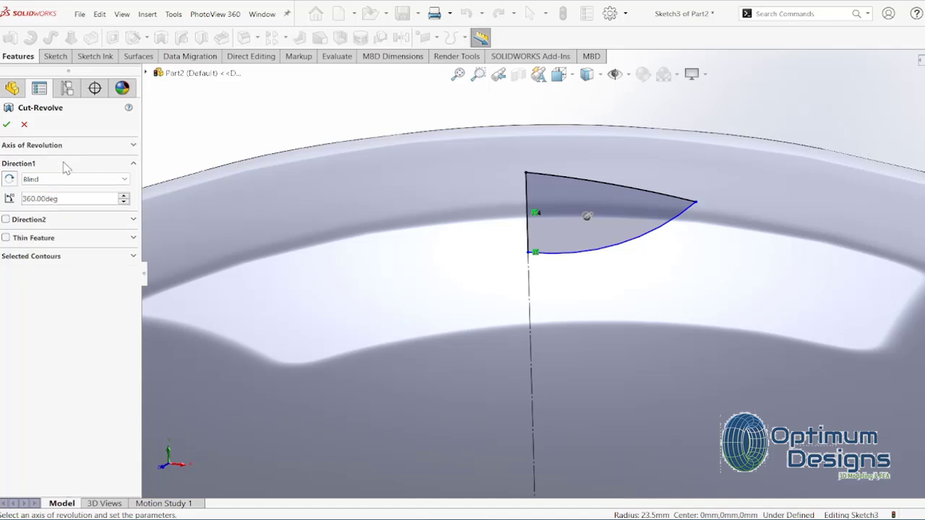
{"action": "left_click", "coordinate": [123, 146]}
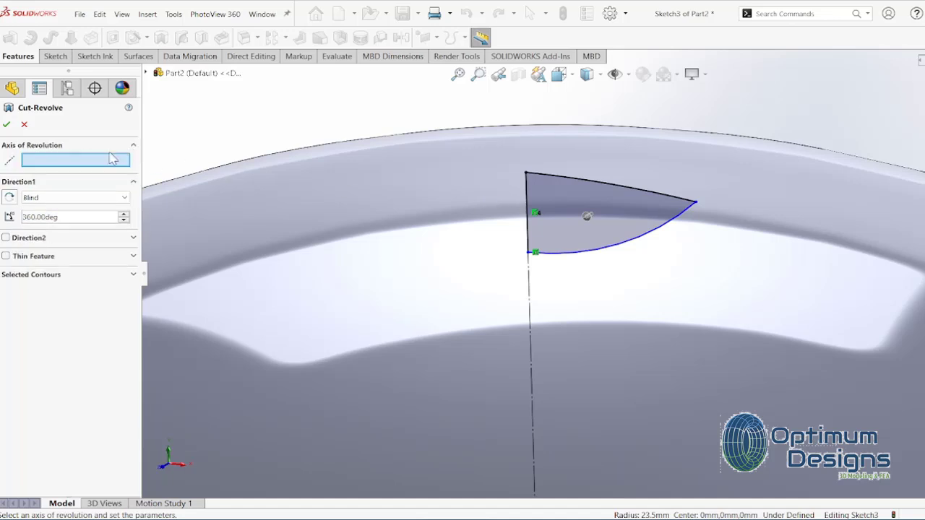
{"action": "left_click", "coordinate": [528, 206]}
{"action": "key", "text": "Return"}
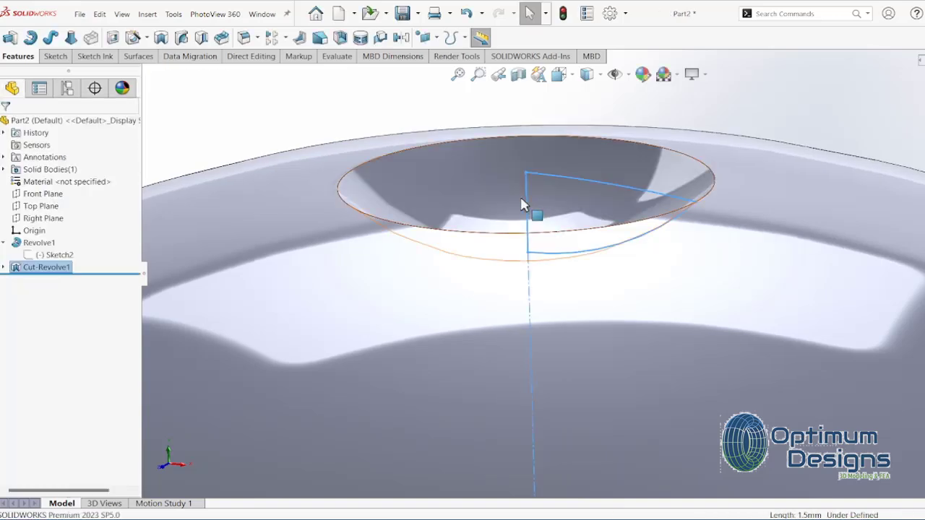
{"action": "key", "text": "space"}
{"action": "left_click", "coordinate": [467, 271]}
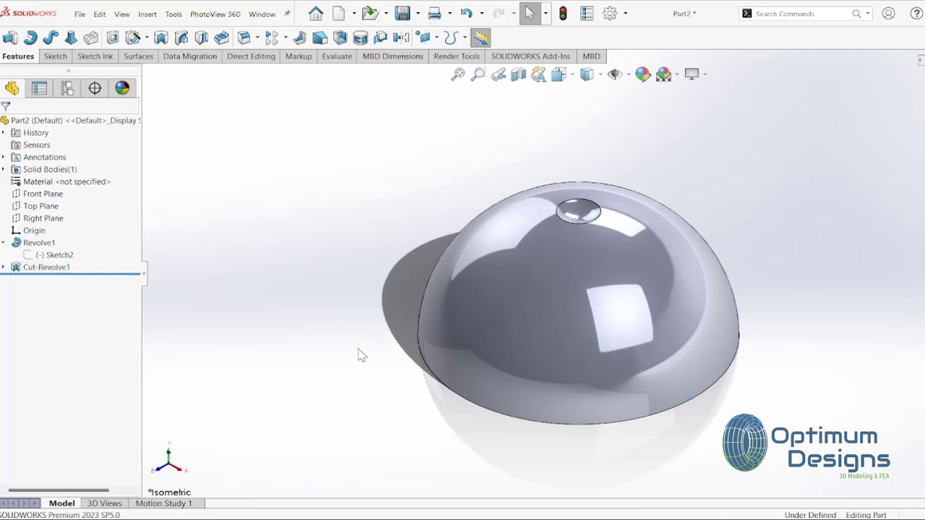
Create reference axis Axis1 from the Top Plane and Front Plane intersection
{"action": "left_click", "coordinate": [147, 15]}
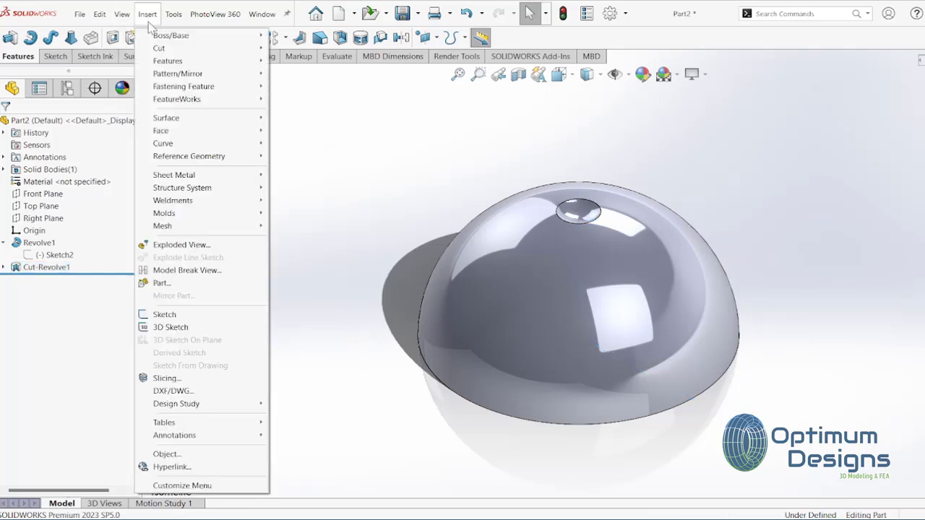
{"action": "mouse_move", "coordinate": [188, 156]}
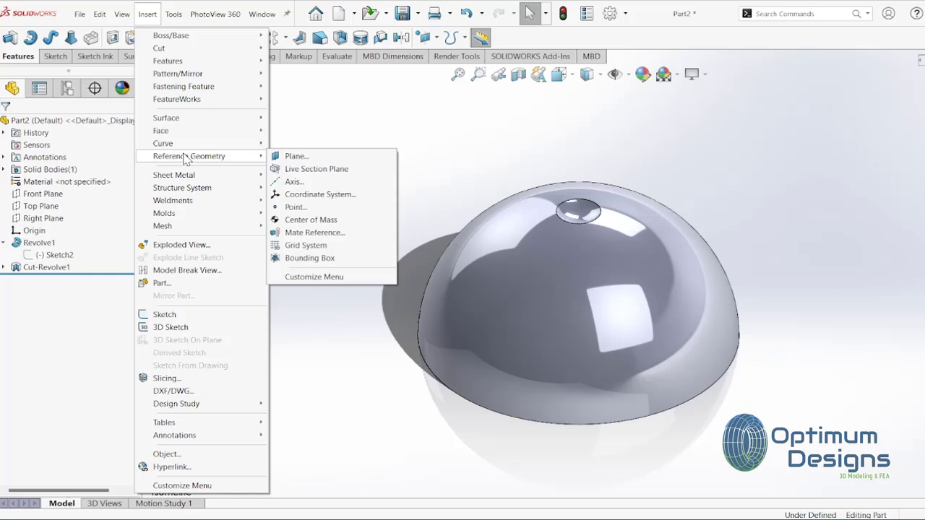
{"action": "left_click", "coordinate": [292, 181]}
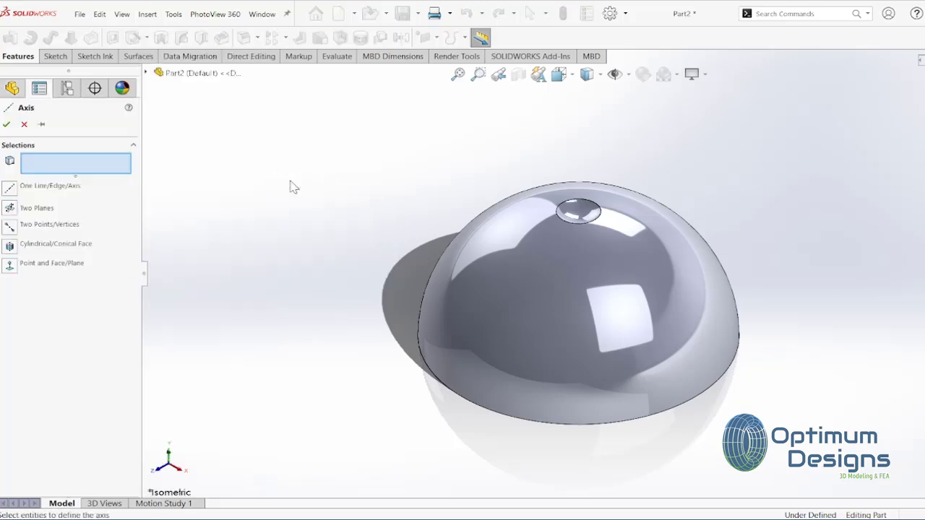
{"action": "left_click", "coordinate": [145, 73]}
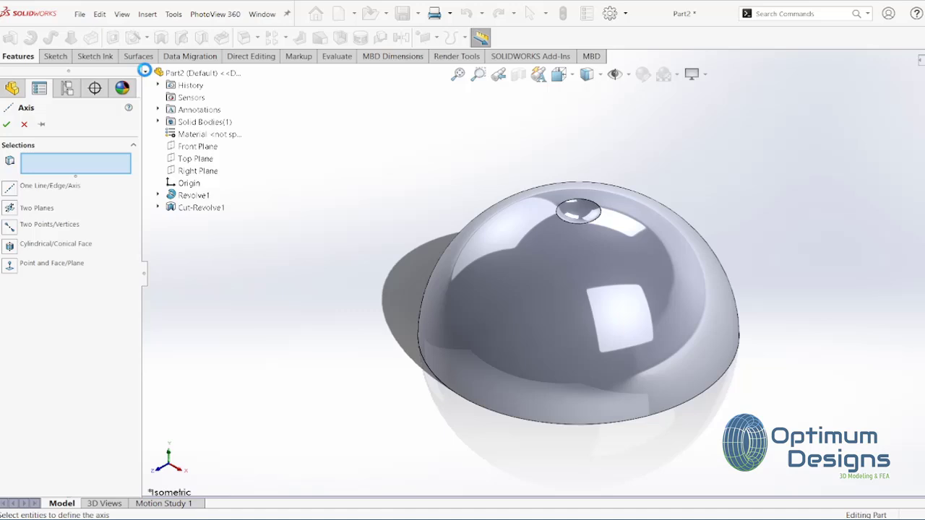
{"action": "left_click", "coordinate": [190, 160]}
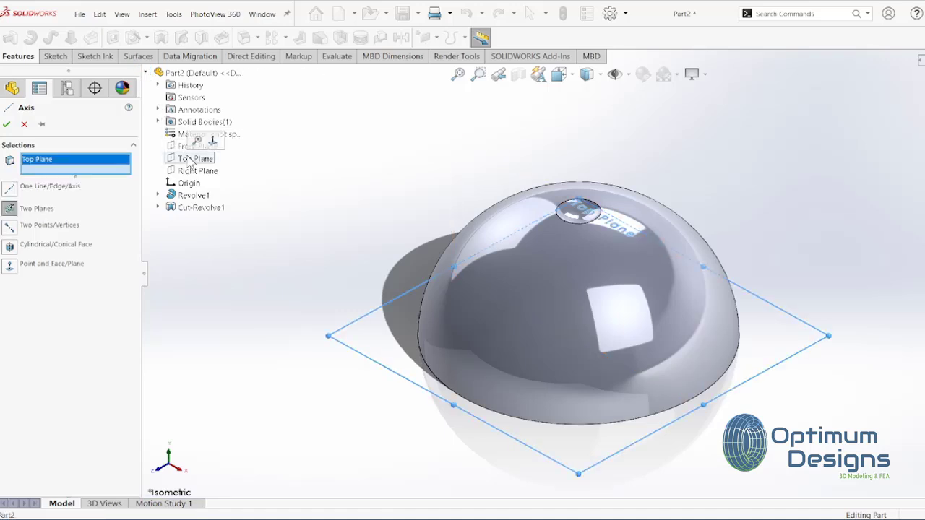
{"action": "left_click", "coordinate": [193, 172]}
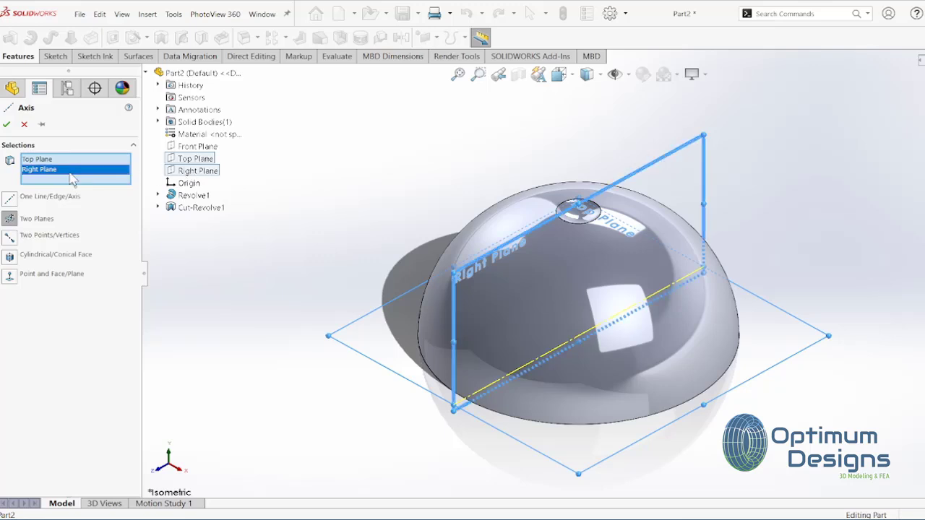
{"action": "key", "text": "Delete"}
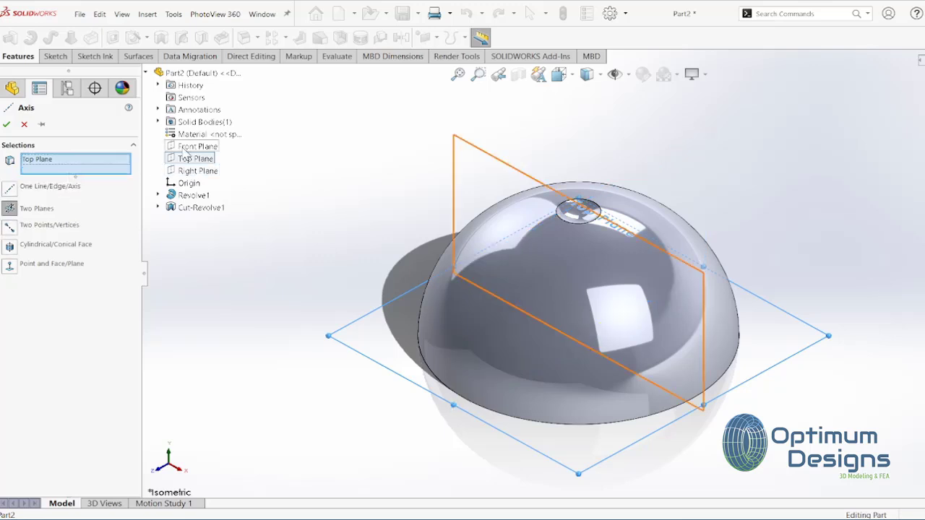
{"action": "left_click", "coordinate": [187, 147]}
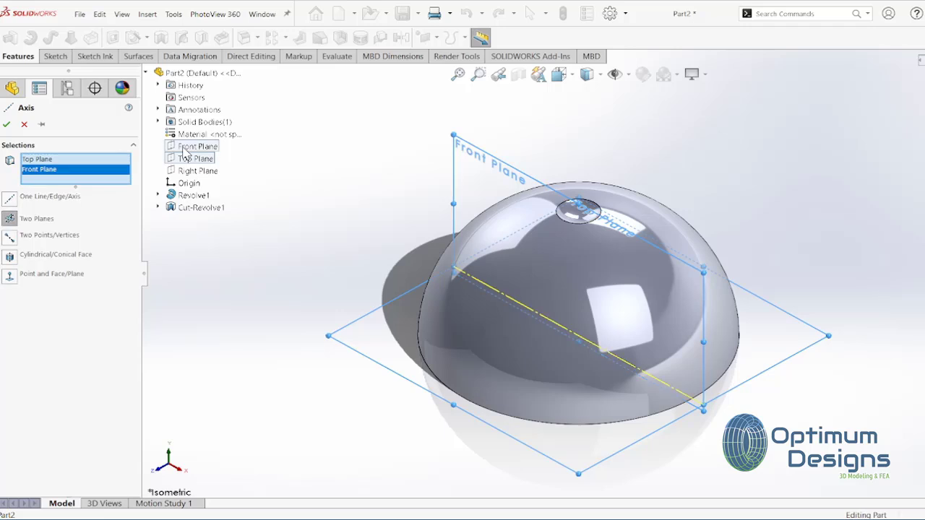
{"action": "left_click", "coordinate": [7, 125]}
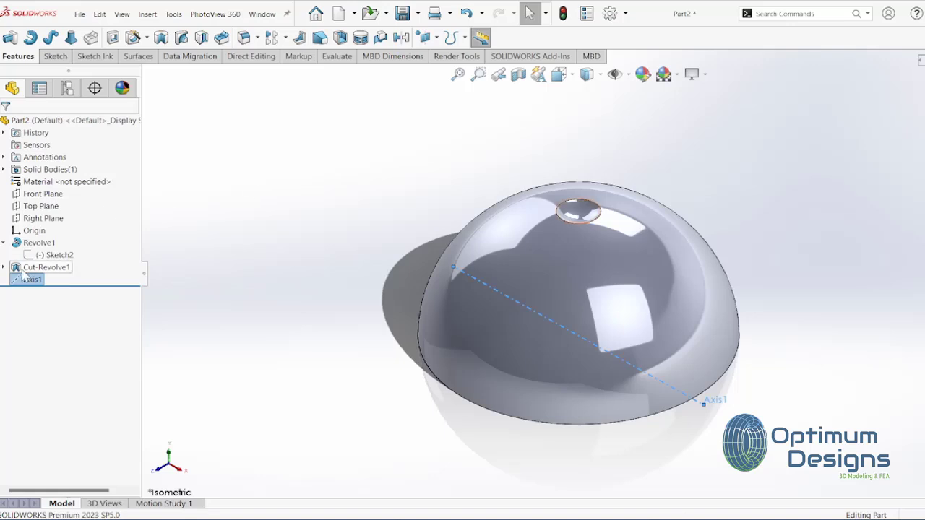
Open the dimple sketch Sketch3 for editing, viewed face-on from the front
{"action": "left_click", "coordinate": [63, 257]}
{"action": "left_click", "coordinate": [92, 240]}
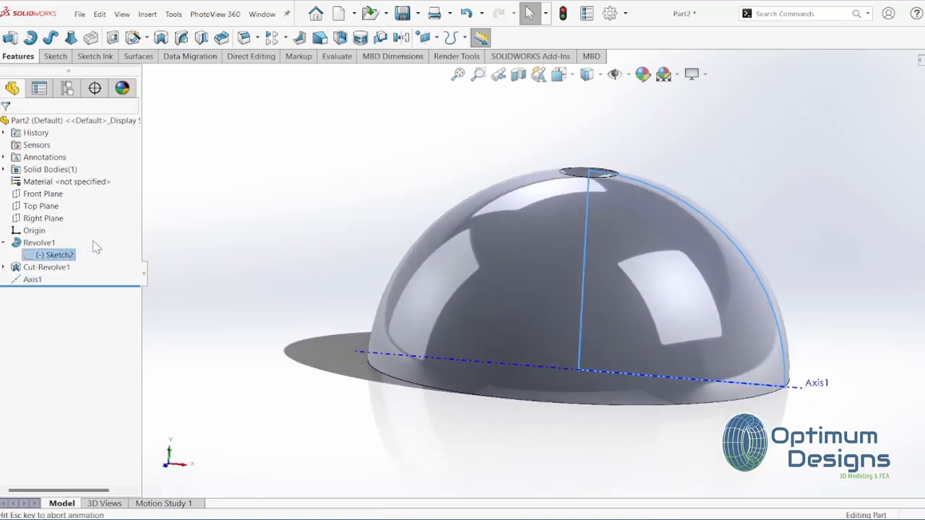
{"action": "left_click", "coordinate": [5, 268]}
{"action": "left_click", "coordinate": [56, 280]}
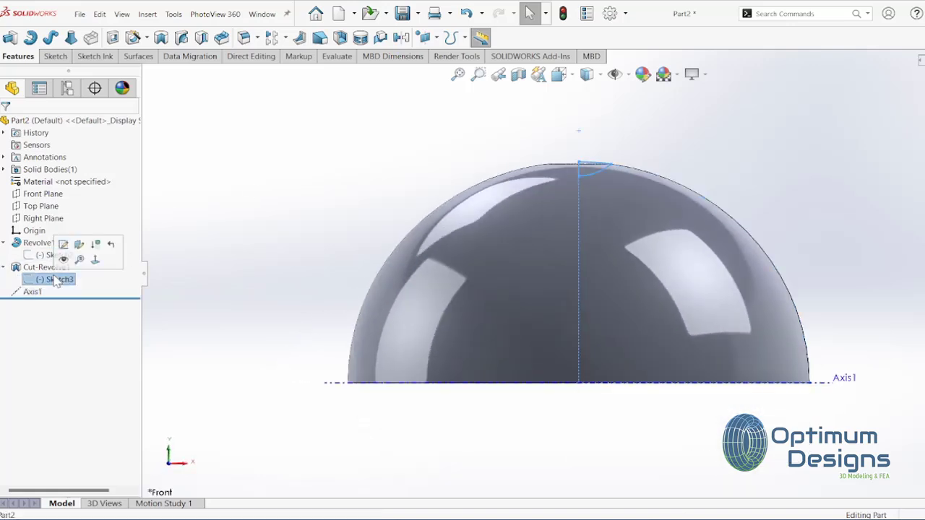
{"action": "left_click", "coordinate": [65, 248]}
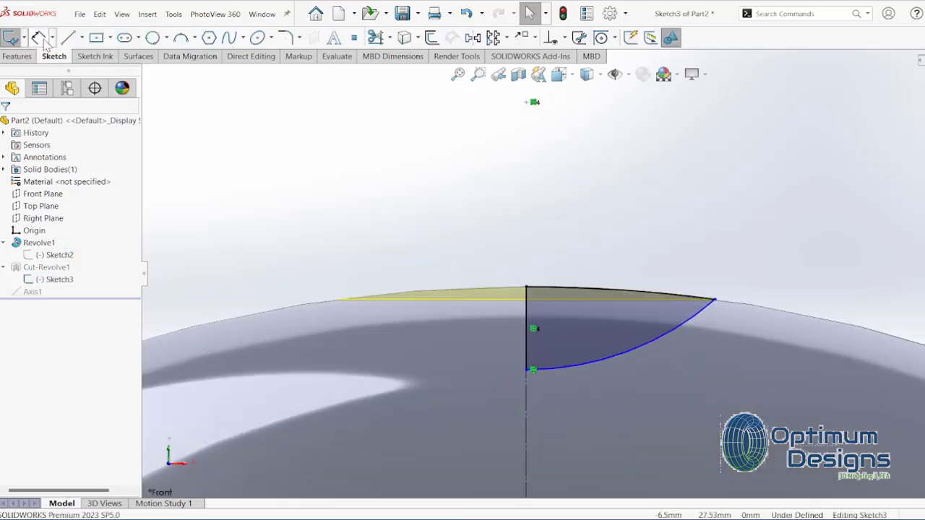
Change the dimple's depth line to 1.20 mm, rebuild, and return to isometric view
{"action": "left_click", "coordinate": [44, 40]}
{"action": "left_click", "coordinate": [531, 334]}
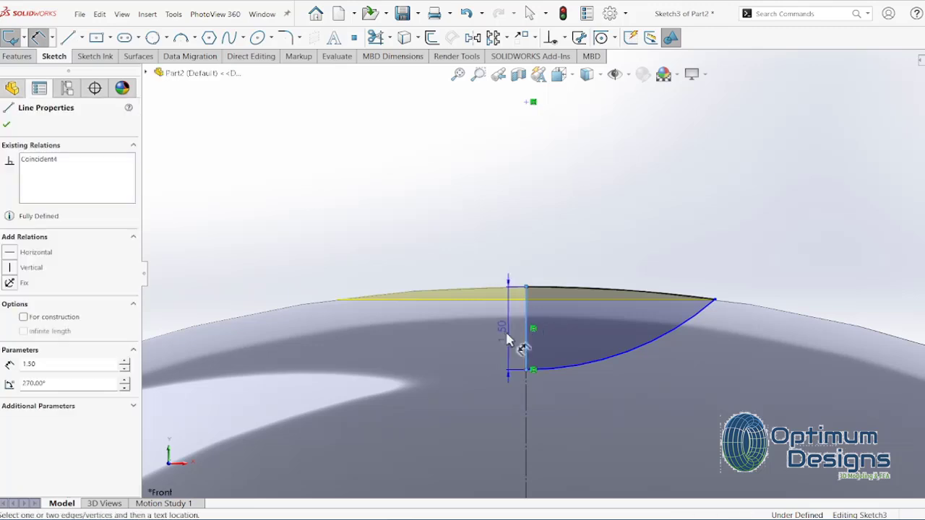
{"action": "left_click", "coordinate": [501, 340]}
{"action": "type", "text": "1"}
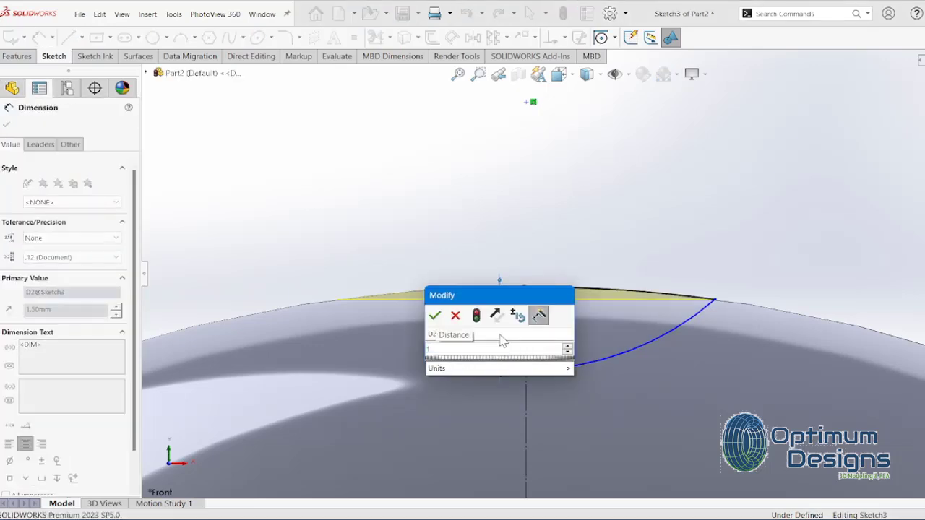
{"action": "type", "text": ".2"}
{"action": "key", "text": "Return"}
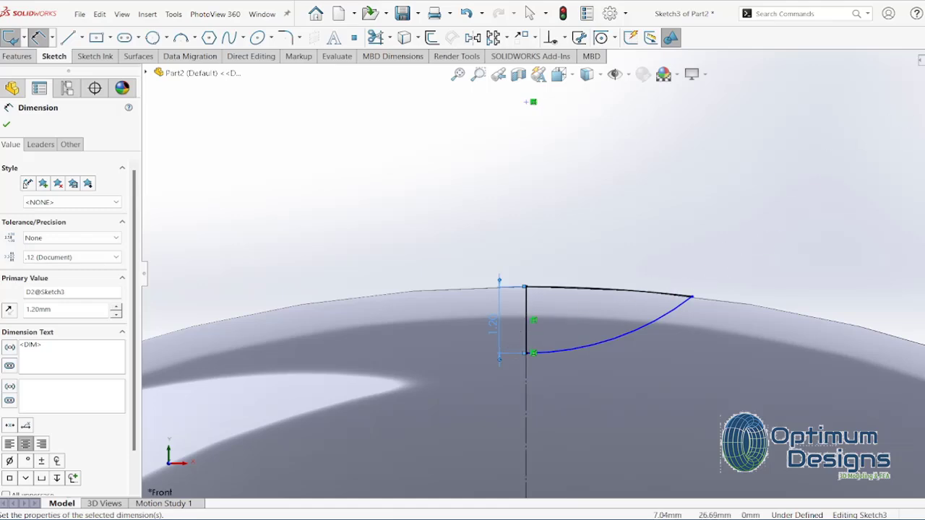
{"action": "left_click", "coordinate": [918, 64]}
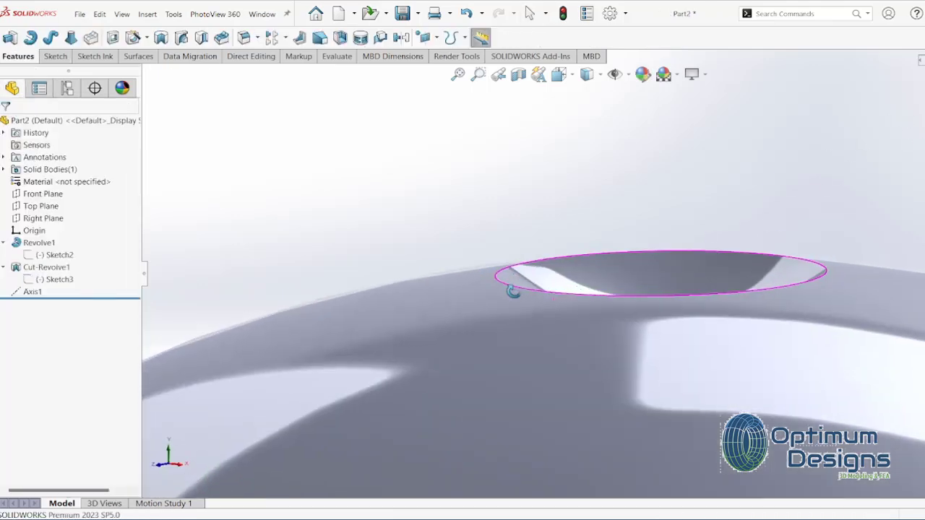
{"action": "key", "text": "space"}
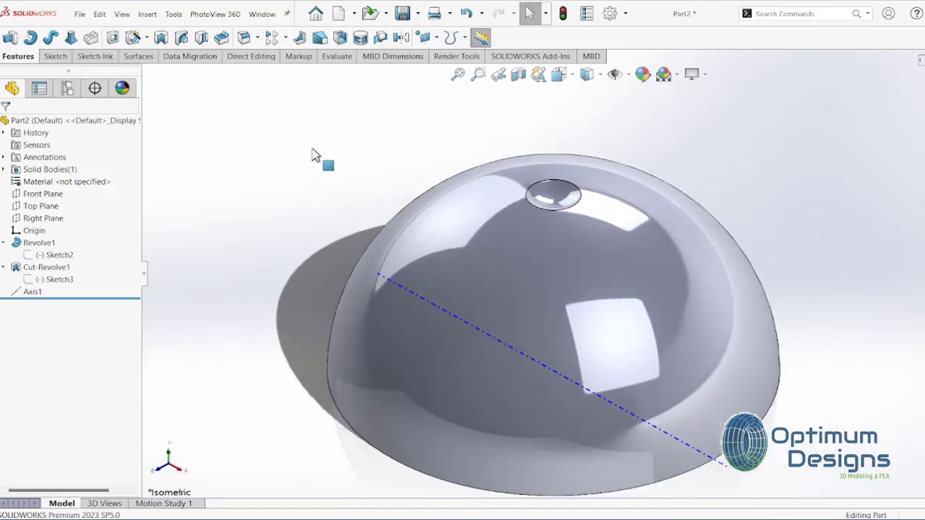
Start a circular pattern around Axis1 with a 90° total angle
{"action": "left_click", "coordinate": [287, 39]}
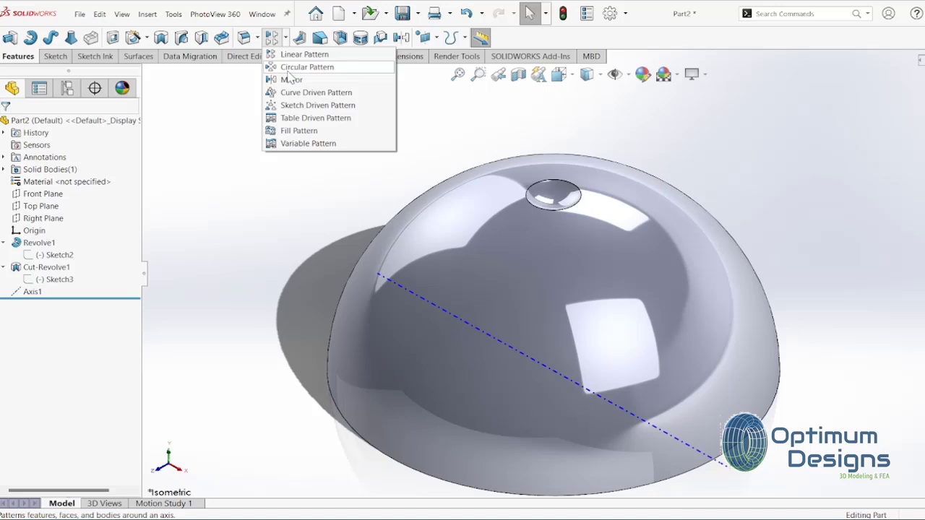
{"action": "left_click", "coordinate": [289, 70]}
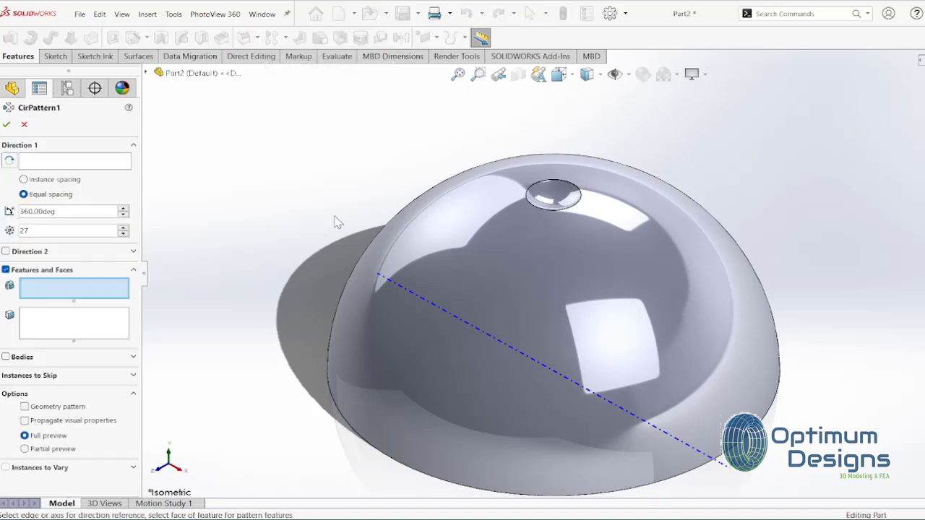
{"action": "left_click", "coordinate": [101, 165]}
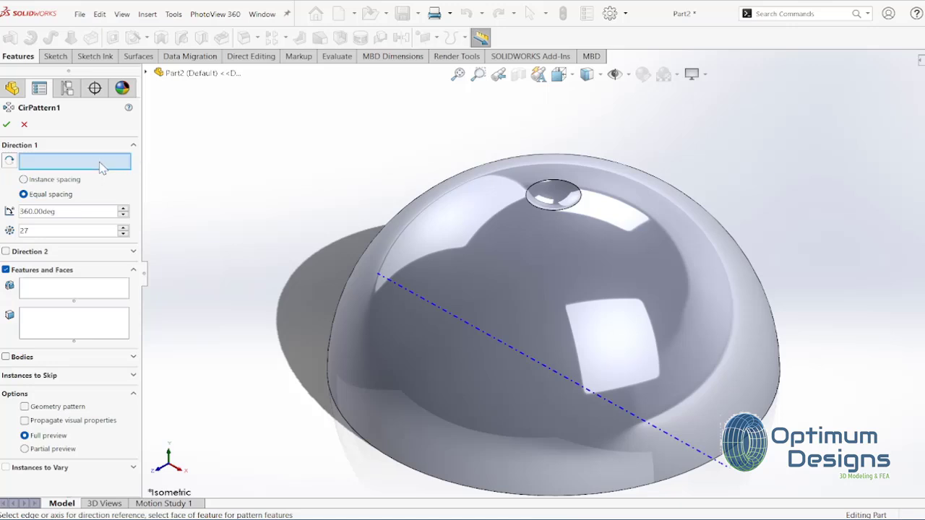
{"action": "left_click", "coordinate": [525, 359]}
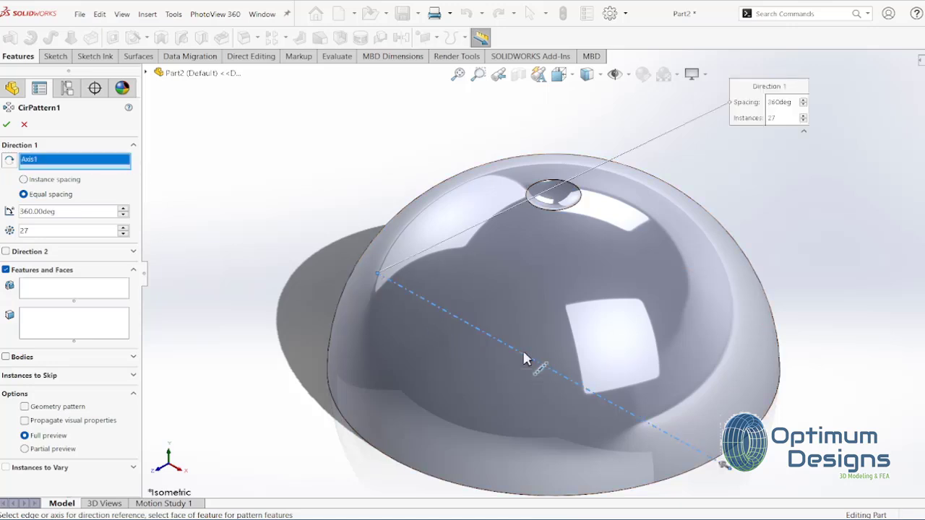
{"action": "left_click", "coordinate": [558, 211]}
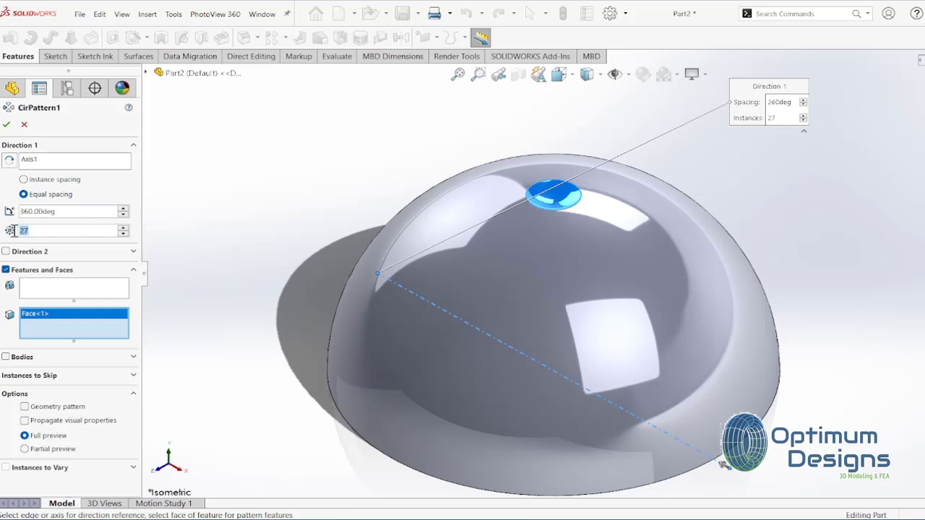
{"action": "type", "text": "2"}
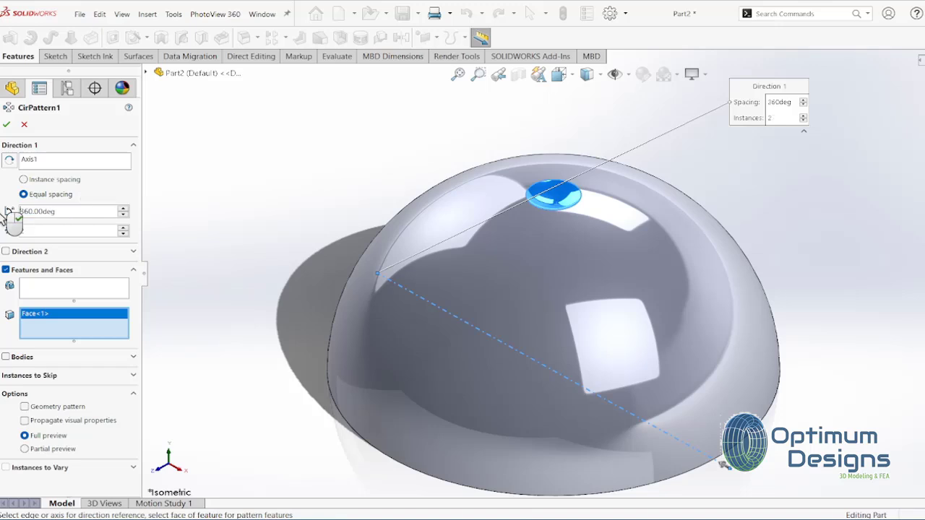
{"action": "left_click_drag", "start_coordinate": [55, 211], "coordinate": [3, 216]}
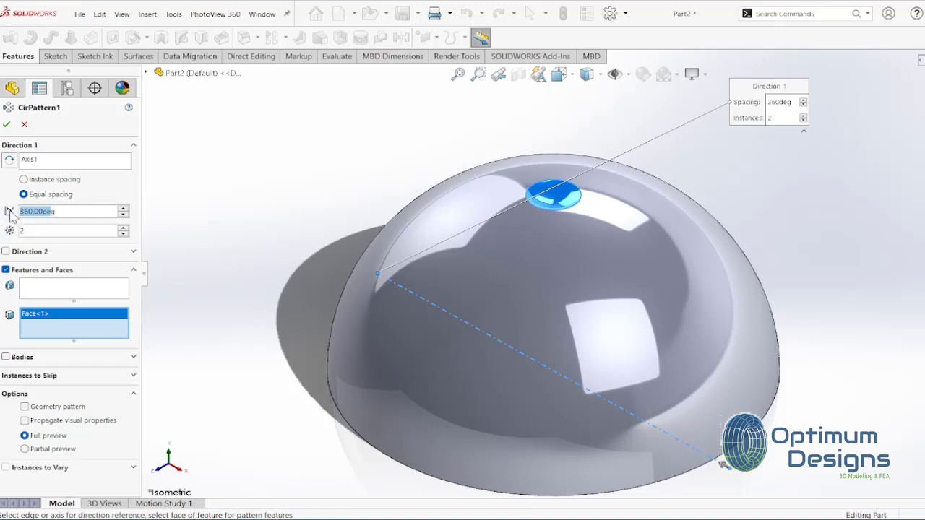
{"action": "type", "text": "90"}
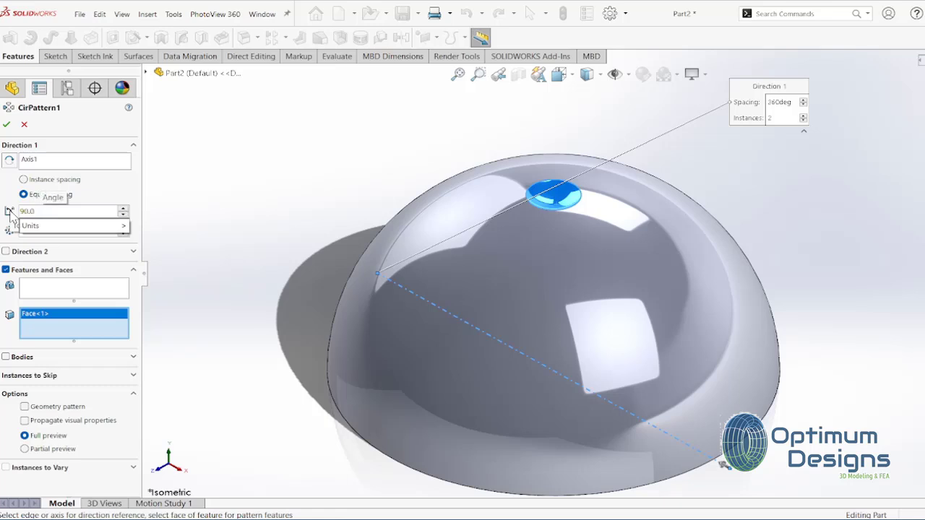
{"action": "key", "text": "Tab"}
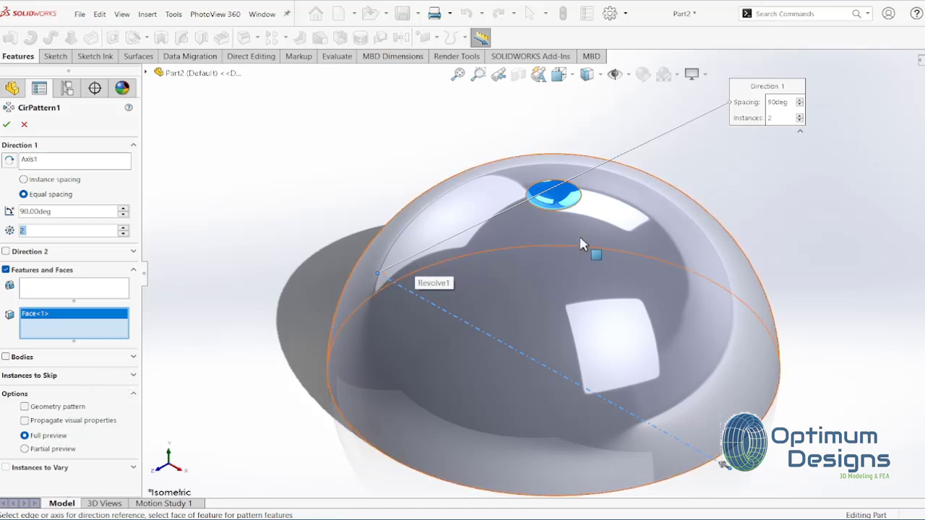
Pattern the Cut-Revolve1 feature instead of the selected dimple face
{"action": "left_click", "coordinate": [83, 291]}
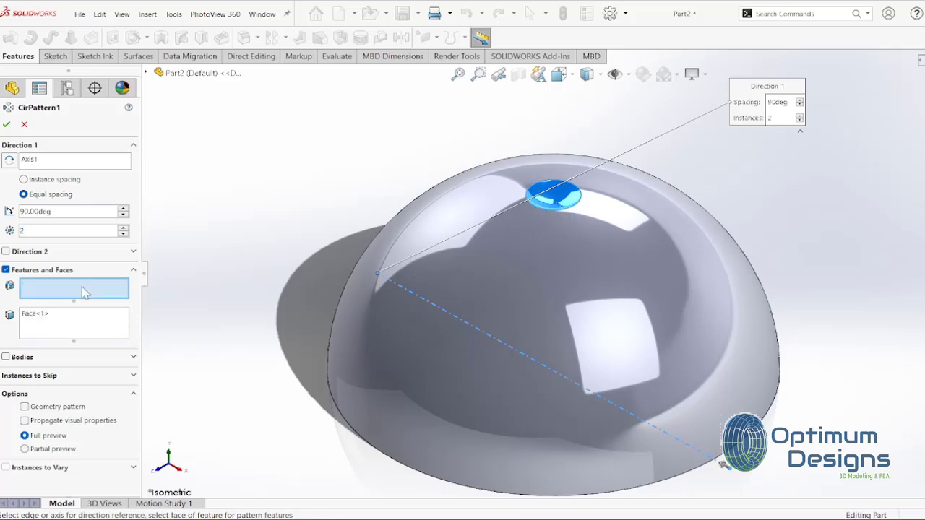
{"action": "left_click", "coordinate": [50, 320]}
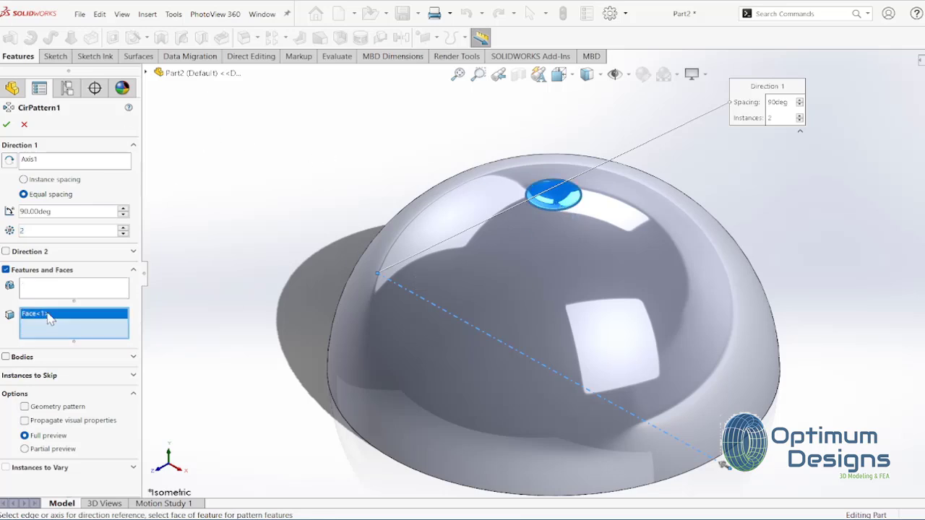
{"action": "key", "text": "Delete"}
{"action": "left_click", "coordinate": [46, 299]}
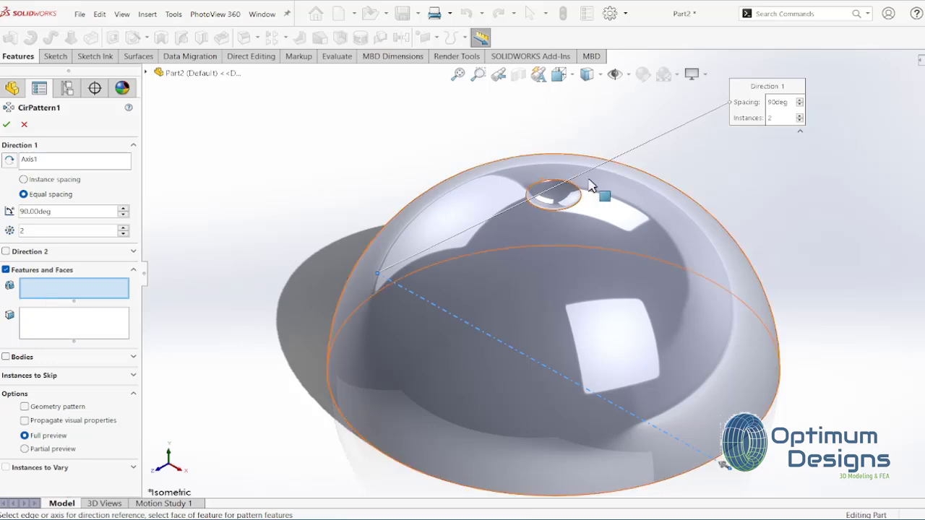
{"action": "left_click", "coordinate": [560, 209]}
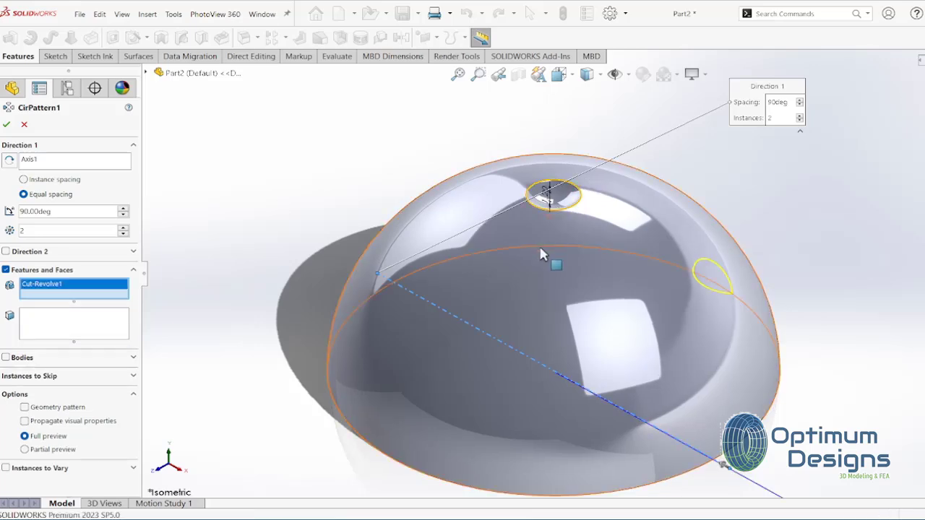
{"action": "mouse_move", "coordinate": [534, 244]}
{"action": "middle_mouse_down"}
{"action": "mouse_move", "coordinate": [527, 273]}
{"action": "mouse_move", "coordinate": [537, 263]}
{"action": "middle_mouse_up"}
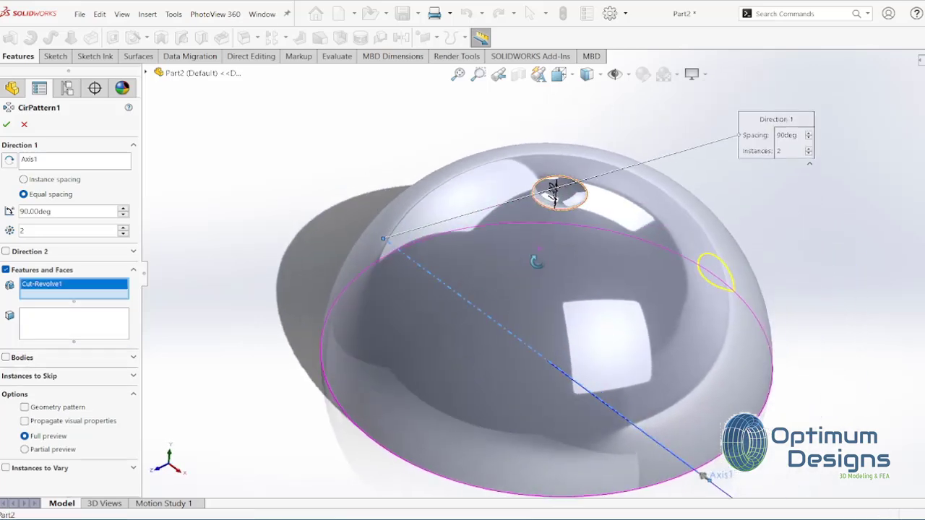
Space the copies equally, set 6 instances, and accept the pattern
{"action": "left_click", "coordinate": [23, 194]}
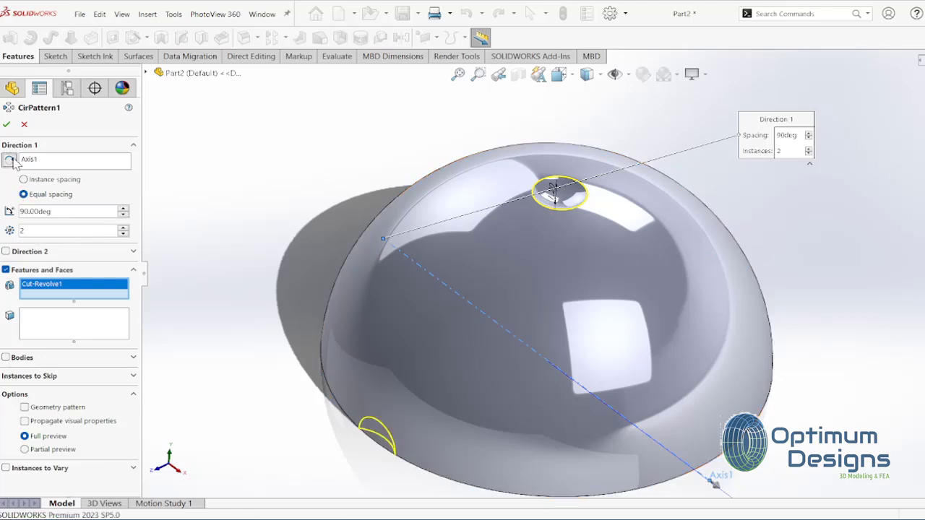
{"action": "left_click", "coordinate": [124, 227]}
{"action": "left_click", "coordinate": [124, 228]}
{"action": "left_click", "coordinate": [123, 228]}
{"action": "left_click", "coordinate": [123, 228]}
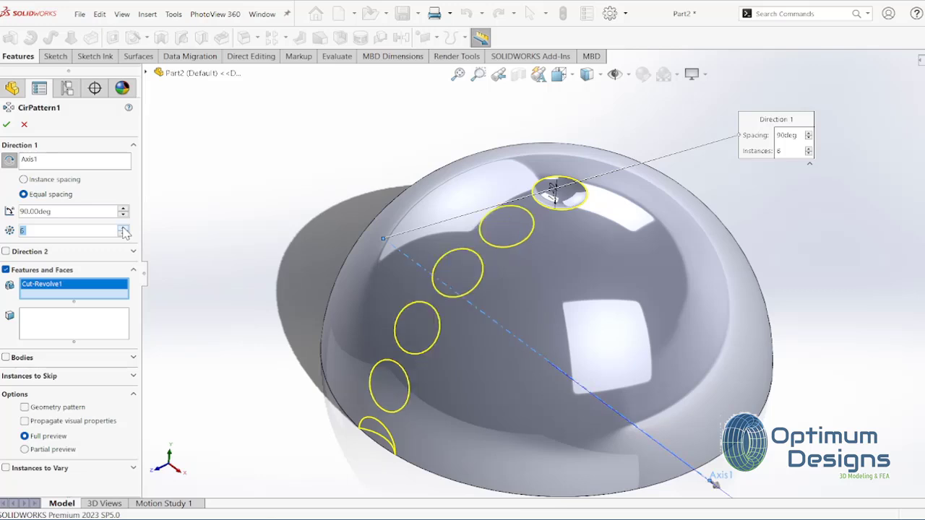
{"action": "left_click", "coordinate": [124, 228]}
{"action": "left_click", "coordinate": [122, 234]}
{"action": "left_click", "coordinate": [7, 125]}
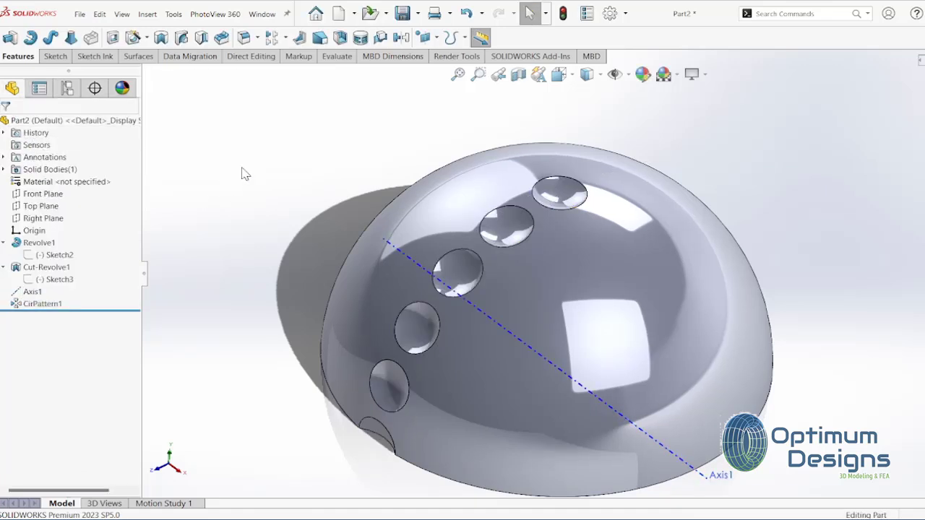
{"action": "left_click", "coordinate": [147, 14]}
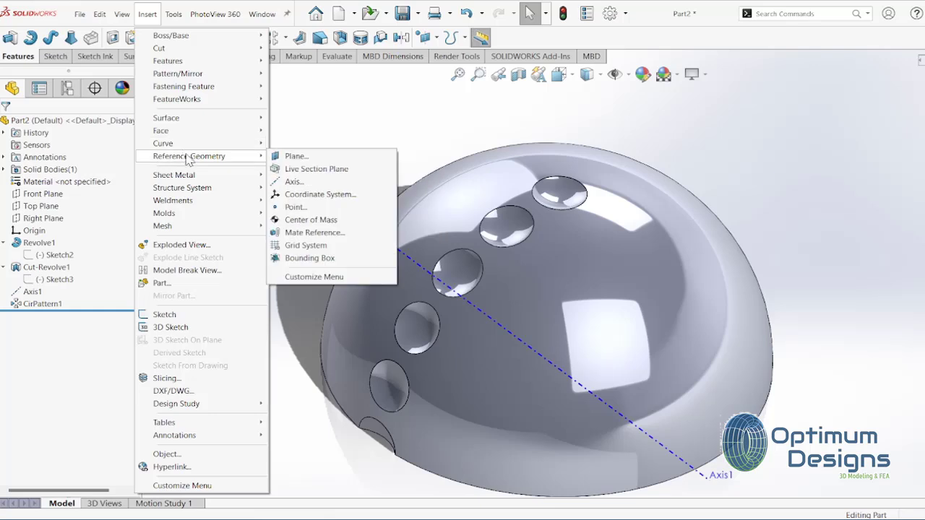
{"action": "mouse_move", "coordinate": [189, 156]}
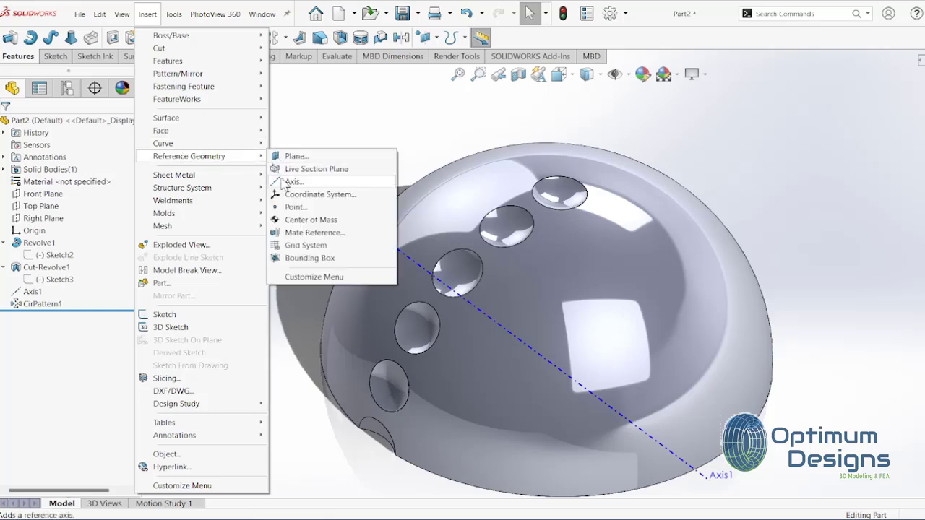
Create Axis2 where the Front Plane and Right Plane intersect
{"action": "left_click", "coordinate": [284, 183]}
{"action": "left_click", "coordinate": [146, 73]}
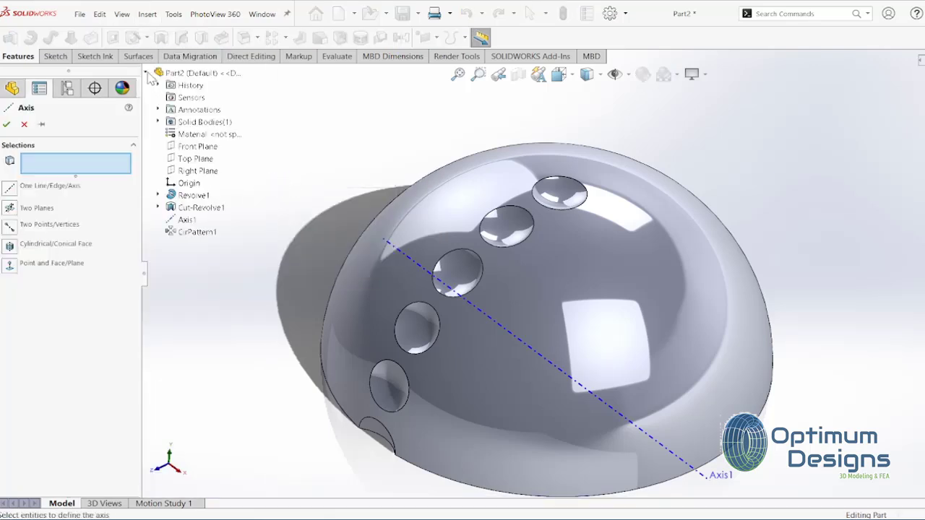
{"action": "left_click", "coordinate": [197, 146]}
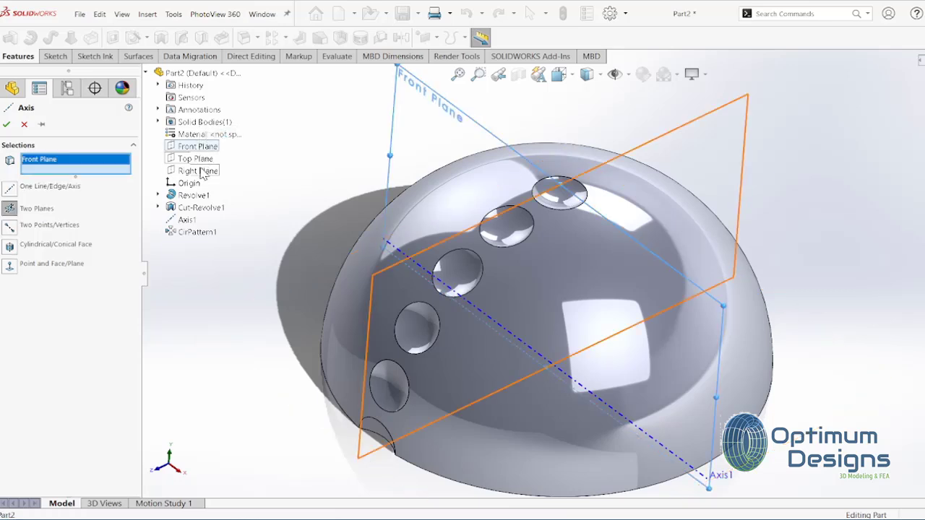
{"action": "left_click", "coordinate": [197, 171]}
{"action": "left_click", "coordinate": [6, 125]}
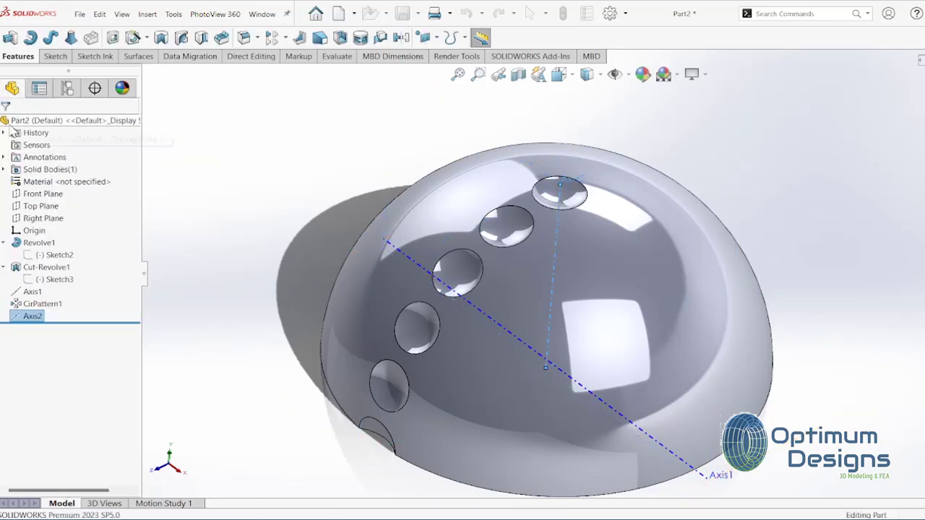
Start a second circular pattern of a dimple face over a full 360° angle
{"action": "left_click", "coordinate": [282, 37]}
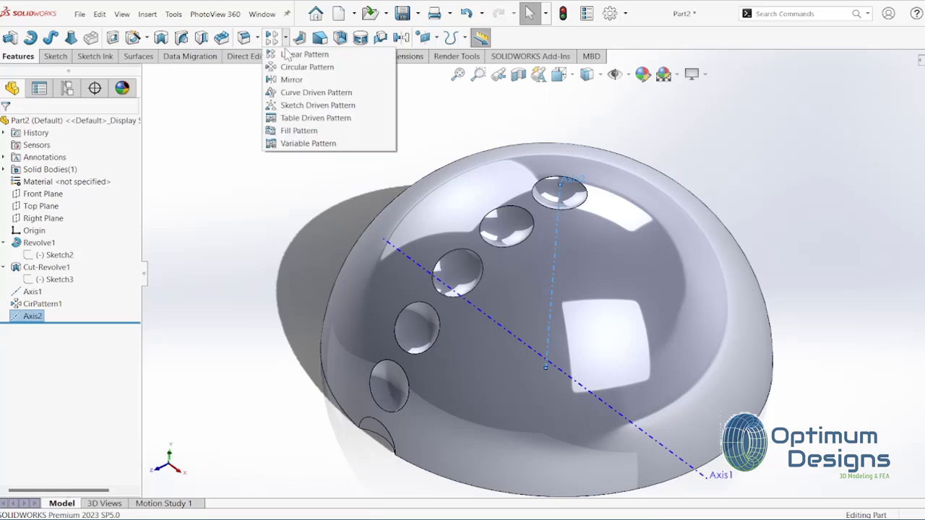
{"action": "left_click", "coordinate": [296, 67]}
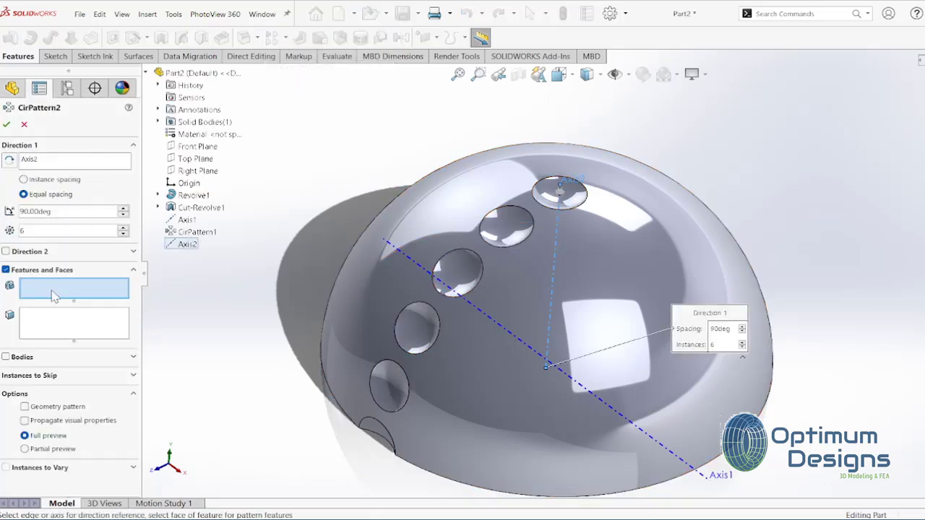
{"action": "left_click", "coordinate": [84, 314]}
{"action": "left_click", "coordinate": [497, 235]}
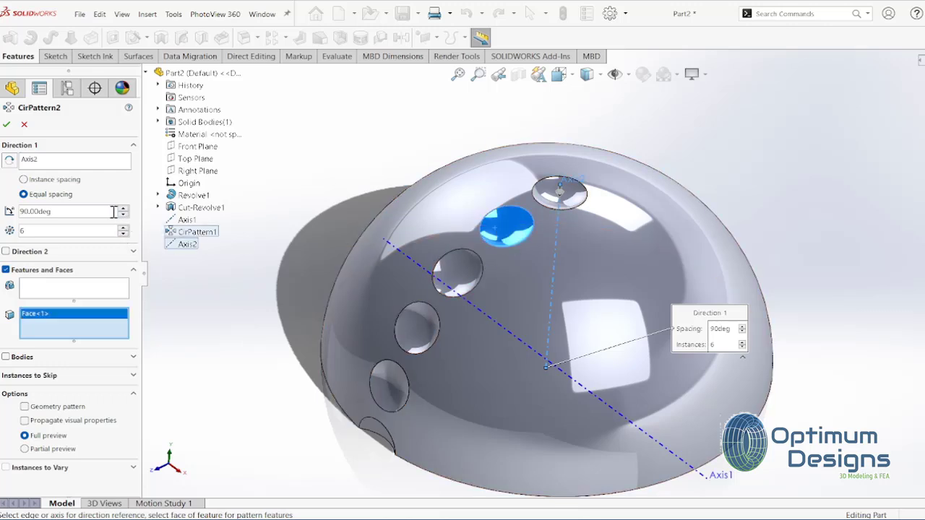
{"action": "left_click_drag", "start_coordinate": [47, 211], "coordinate": [5, 212]}
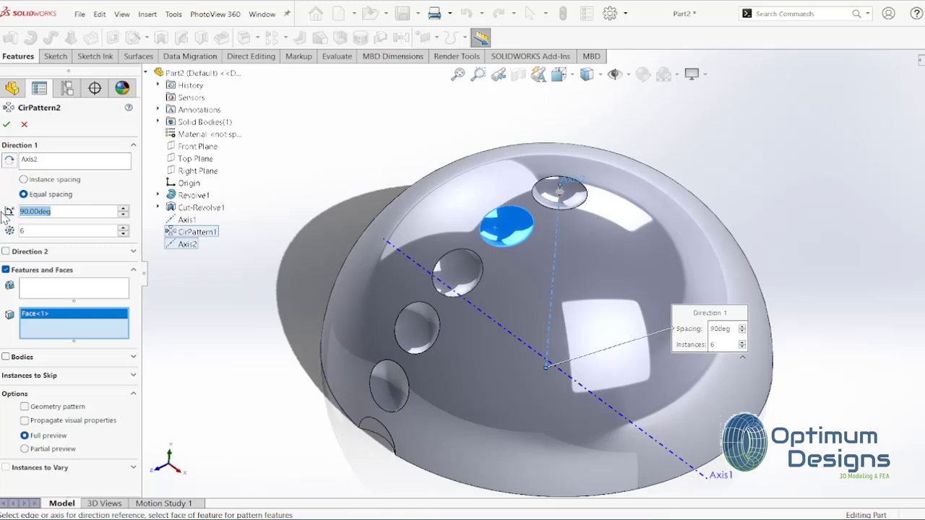
{"action": "type", "text": "3"}
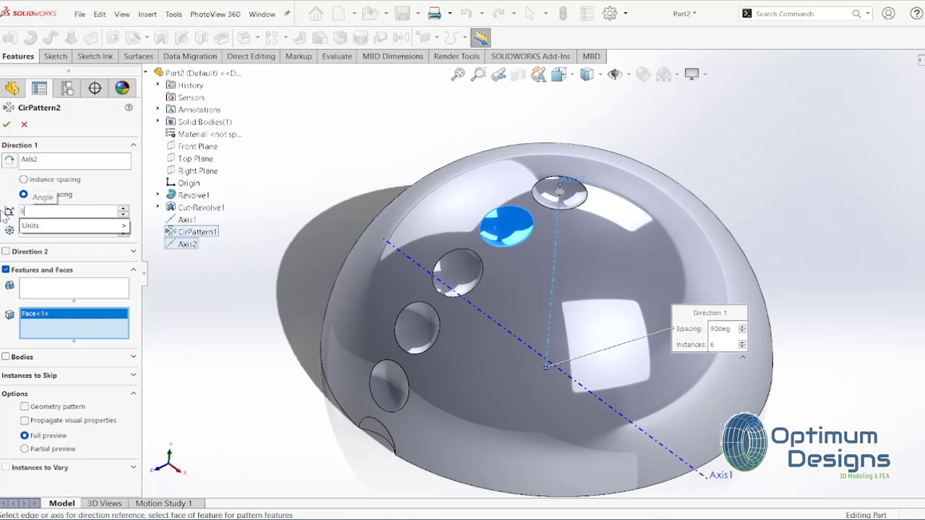
{"action": "type", "text": "60"}
{"action": "key", "text": "Tab"}
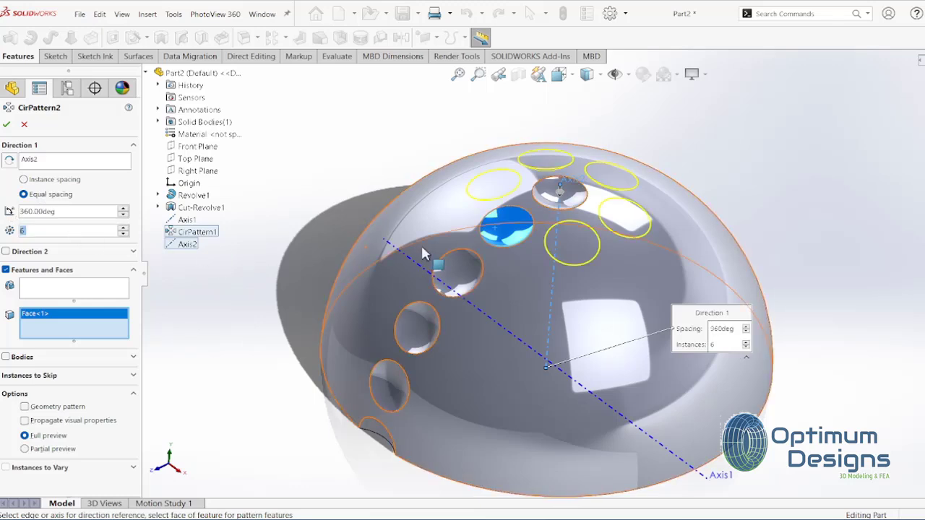
Set the ring to 7 equally spaced dimples and accept CirPattern2
{"action": "middle_click_drag", "start_coordinate": [329, 261], "coordinate": [216, 252]}
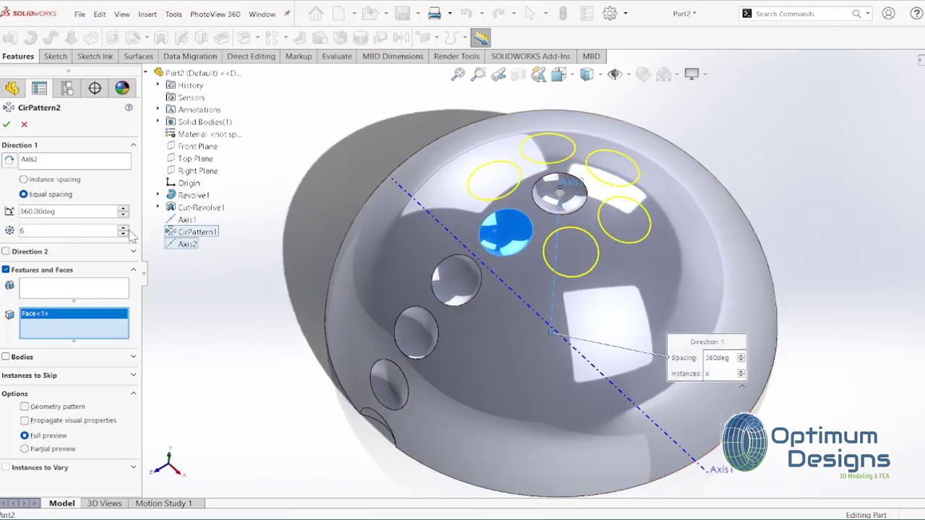
{"action": "left_click", "coordinate": [124, 227]}
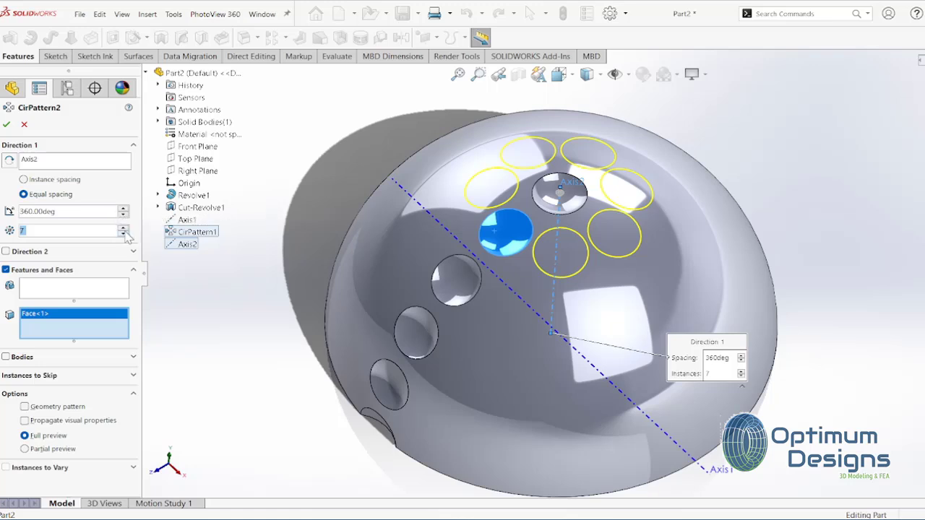
{"action": "left_click", "coordinate": [124, 235]}
{"action": "left_click", "coordinate": [124, 228]}
{"action": "left_click", "coordinate": [6, 128]}
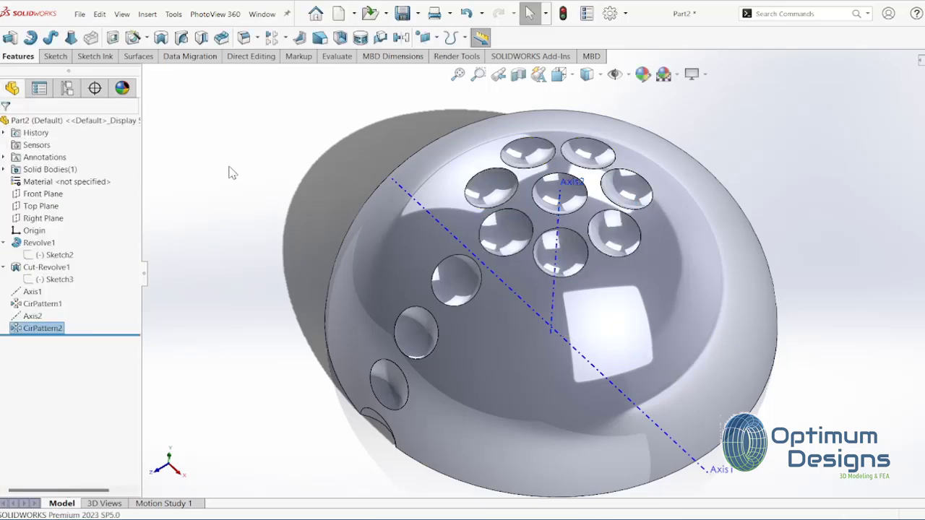
{"action": "left_click", "coordinate": [286, 38]}
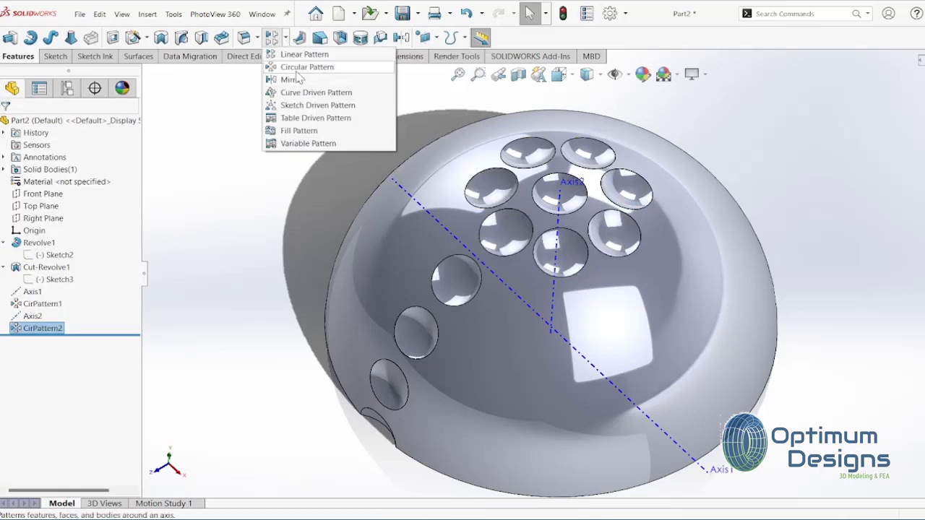
Start a circular pattern around Axis2, patterning a dimple face instead of CirPattern2
{"action": "left_click", "coordinate": [296, 66]}
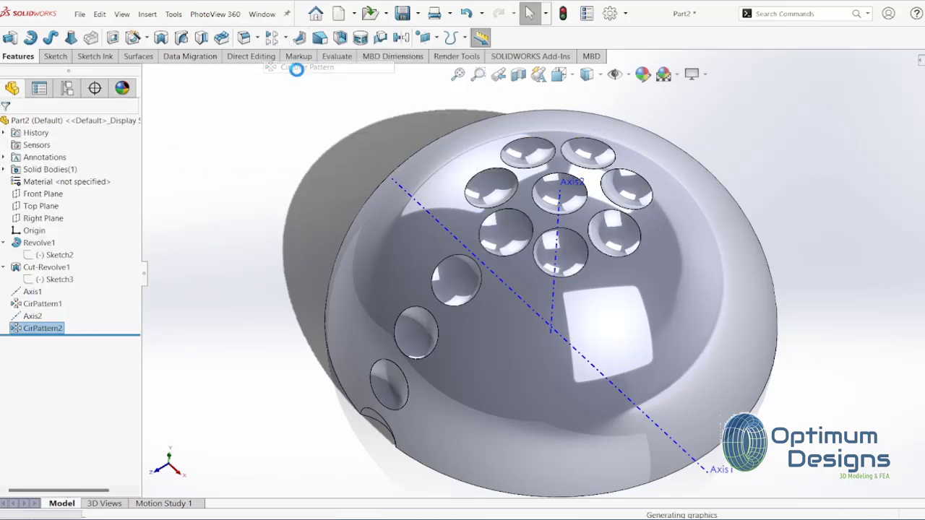
{"action": "left_click", "coordinate": [554, 298]}
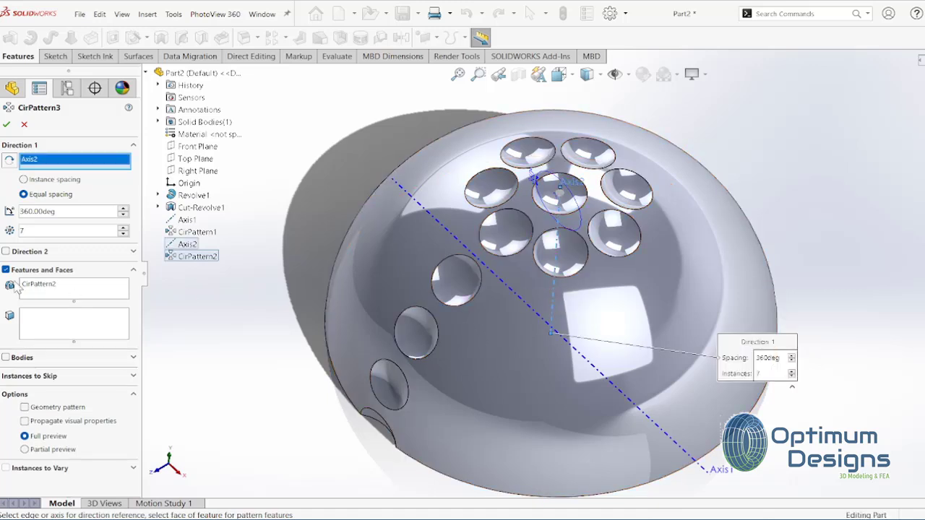
{"action": "left_click", "coordinate": [40, 287]}
{"action": "key", "text": "Delete"}
{"action": "left_click", "coordinate": [54, 326]}
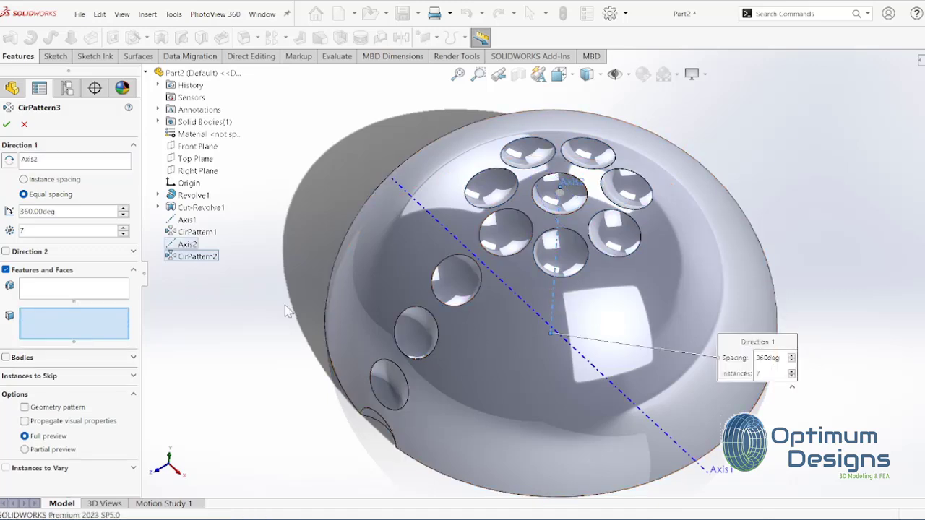
{"action": "left_click", "coordinate": [455, 279]}
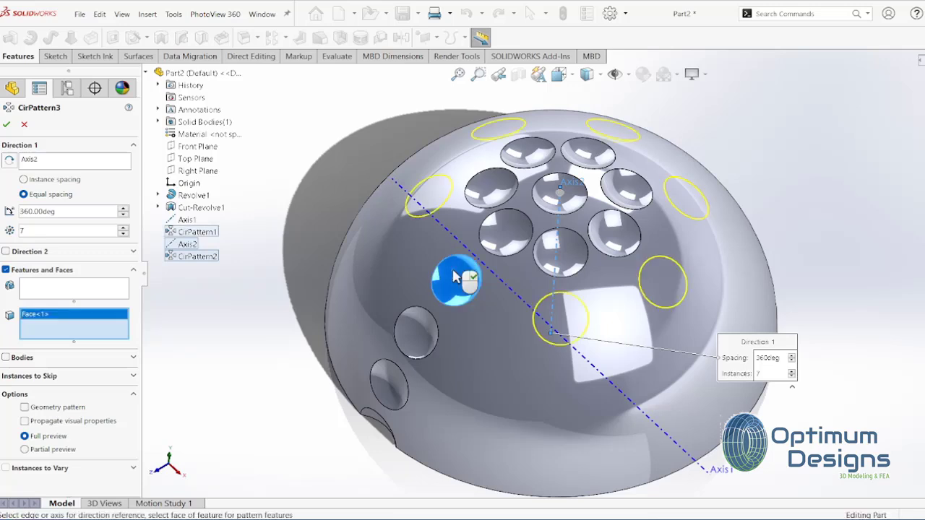
Set the ring to 13 instances and accept CirPattern3
{"action": "left_click", "coordinate": [123, 227]}
{"action": "left_click", "coordinate": [123, 227]}
{"action": "left_click", "coordinate": [124, 227]}
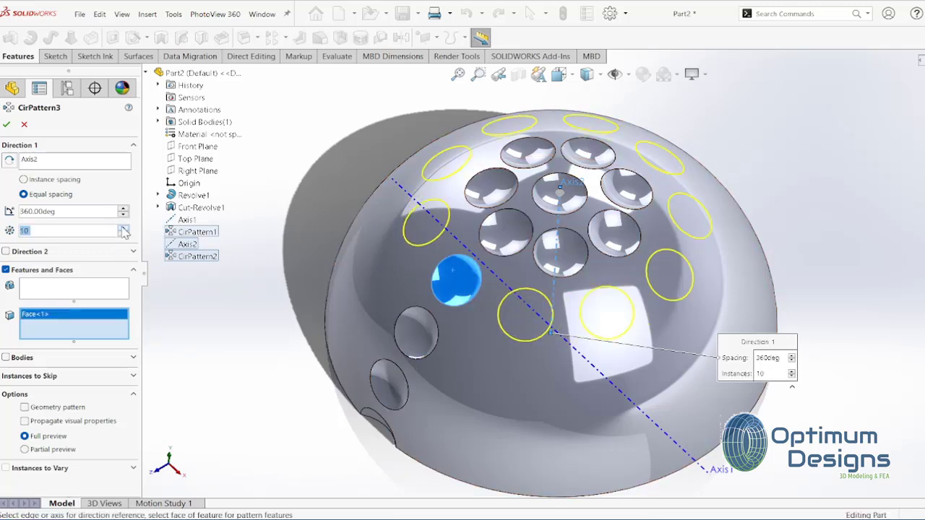
{"action": "left_click", "coordinate": [124, 227]}
{"action": "left_click", "coordinate": [123, 227]}
{"action": "left_click", "coordinate": [124, 227]}
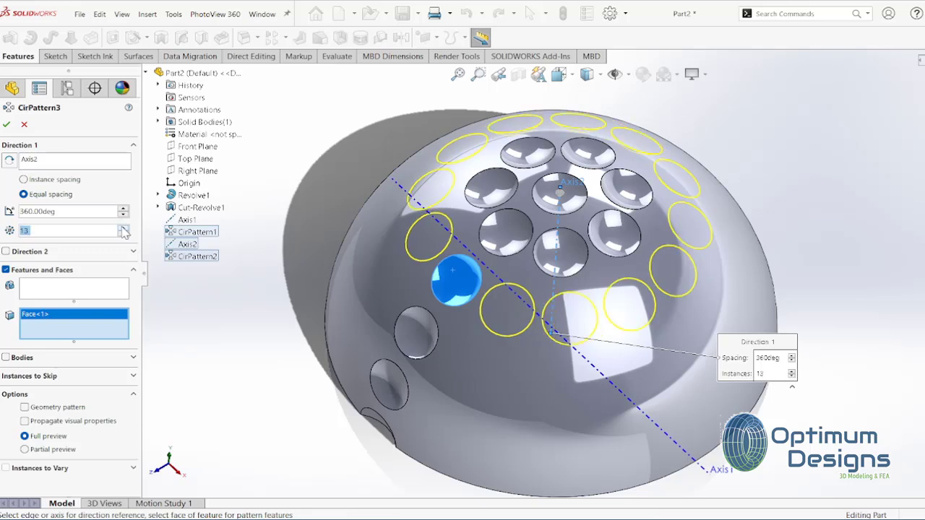
{"action": "left_click", "coordinate": [124, 227]}
{"action": "left_click", "coordinate": [123, 234]}
{"action": "left_click", "coordinate": [7, 127]}
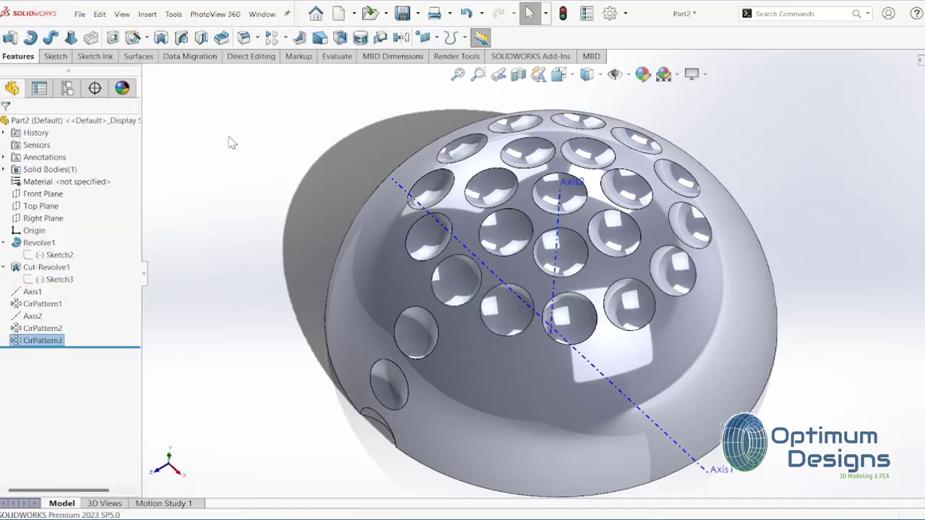
{"action": "left_click", "coordinate": [287, 38]}
Start a circular pattern around Axis2 on a dimple face below the second ring, dropping CirPattern3
{"action": "left_click", "coordinate": [307, 66]}
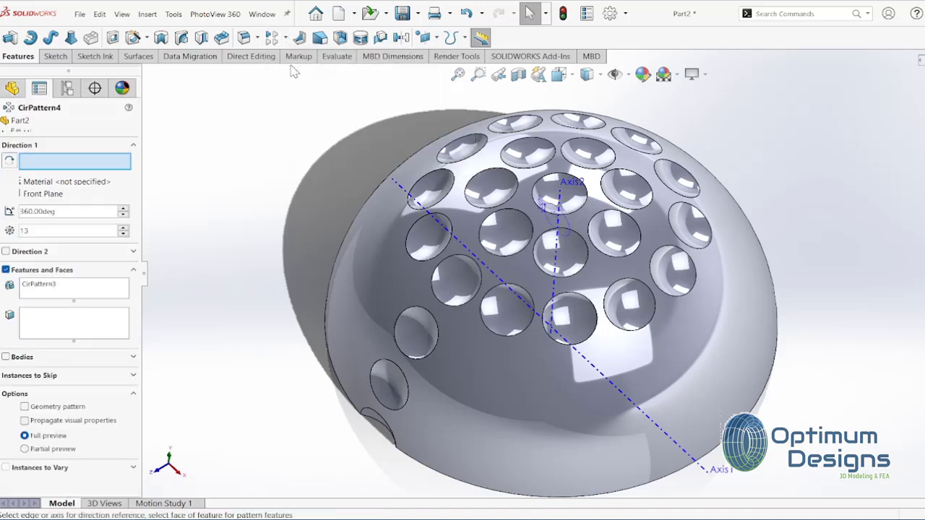
{"action": "left_click", "coordinate": [558, 256]}
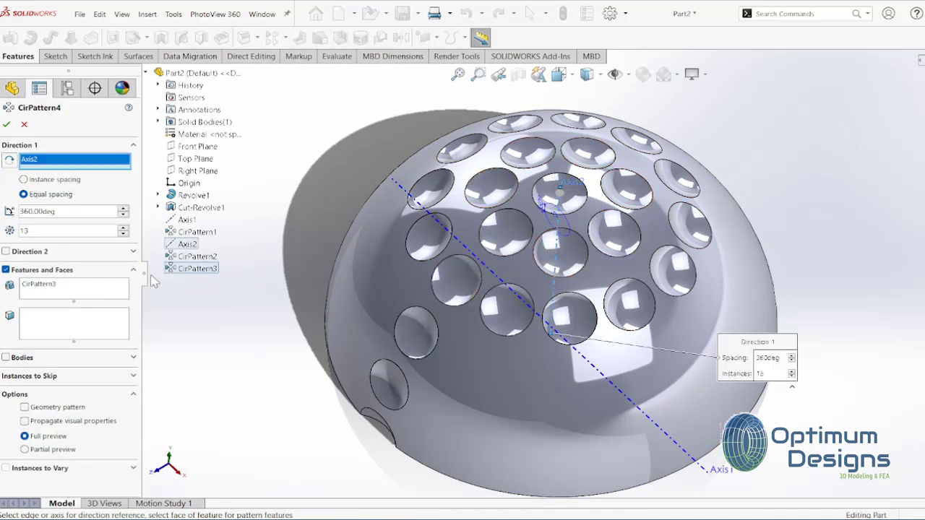
{"action": "left_click", "coordinate": [54, 289]}
{"action": "key", "text": "Delete"}
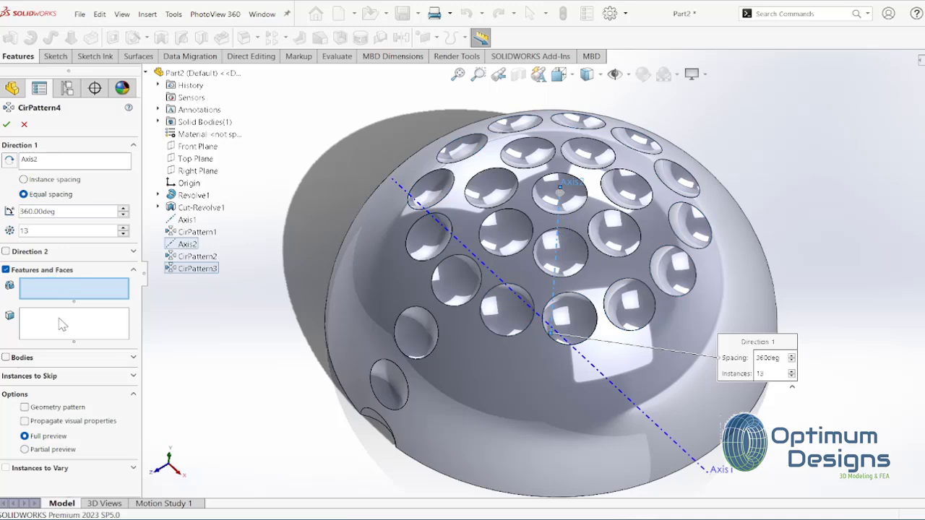
{"action": "left_click", "coordinate": [65, 323]}
{"action": "left_click", "coordinate": [432, 337]}
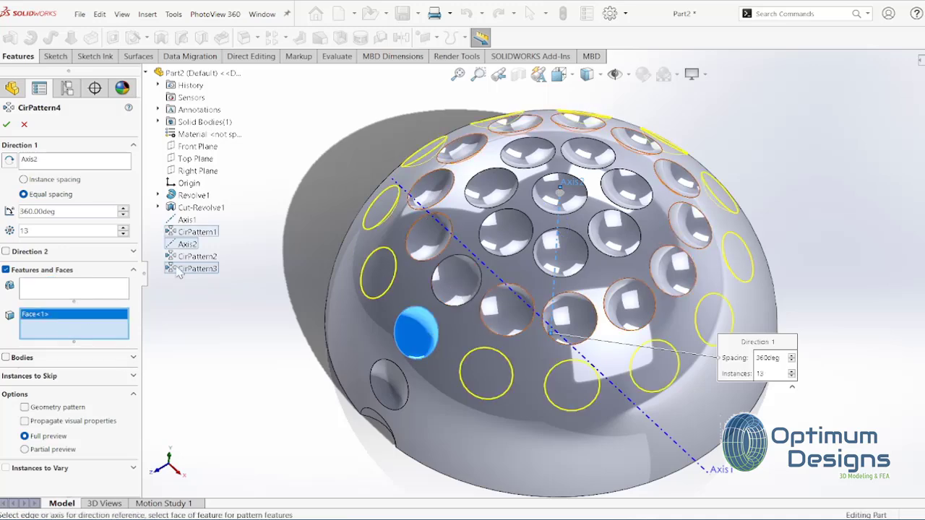
Set the new ring to 18 instances and accept CirPattern4
{"action": "left_click", "coordinate": [123, 229]}
{"action": "left_click", "coordinate": [123, 229]}
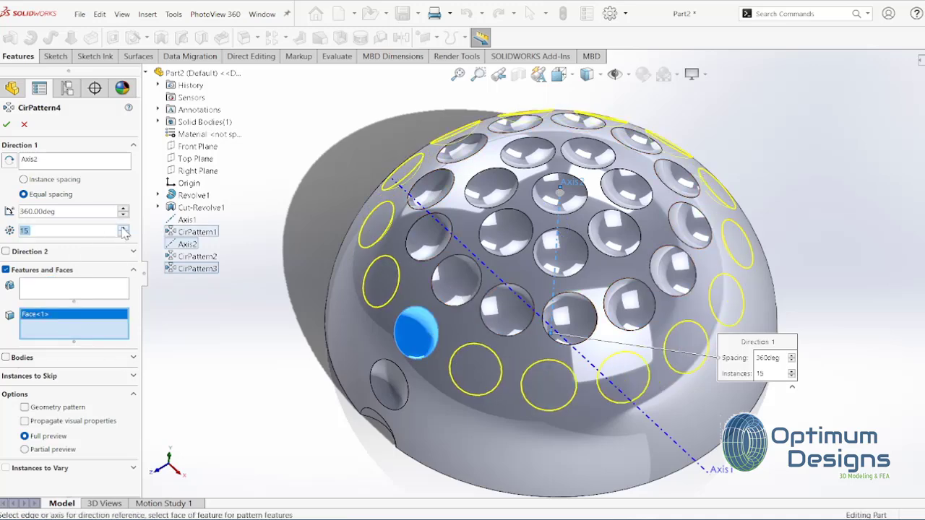
{"action": "left_click", "coordinate": [124, 229]}
{"action": "left_click", "coordinate": [124, 229]}
{"action": "left_click", "coordinate": [124, 228]}
{"action": "left_click", "coordinate": [123, 229]}
{"action": "left_click", "coordinate": [124, 228]}
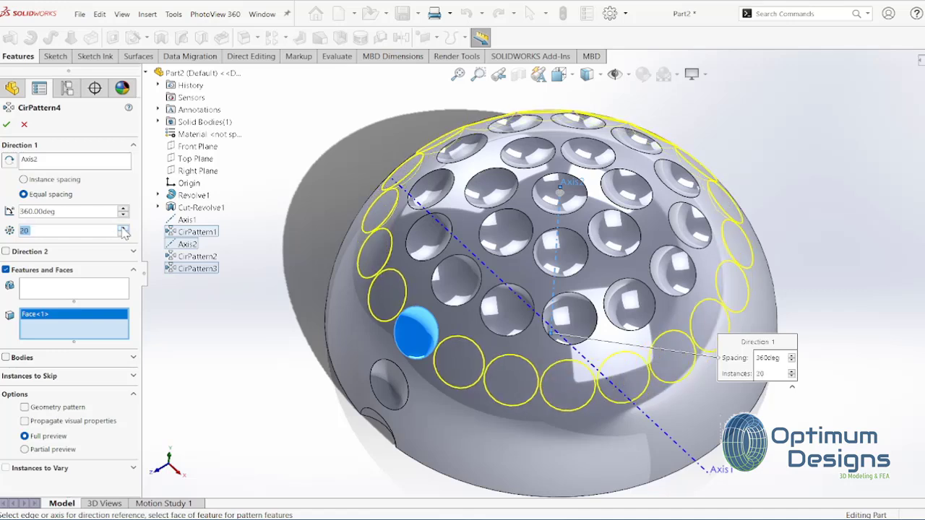
{"action": "left_click", "coordinate": [123, 233]}
{"action": "left_click", "coordinate": [124, 234]}
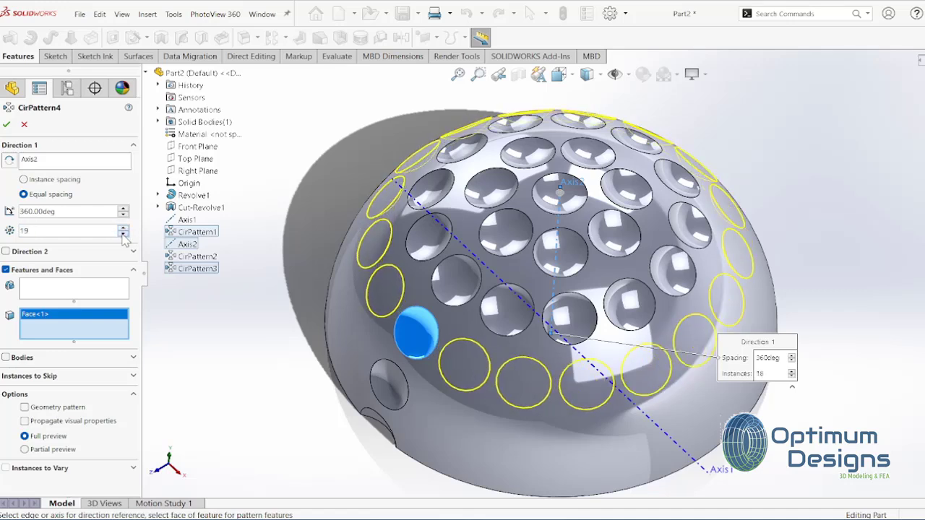
{"action": "left_click", "coordinate": [6, 125]}
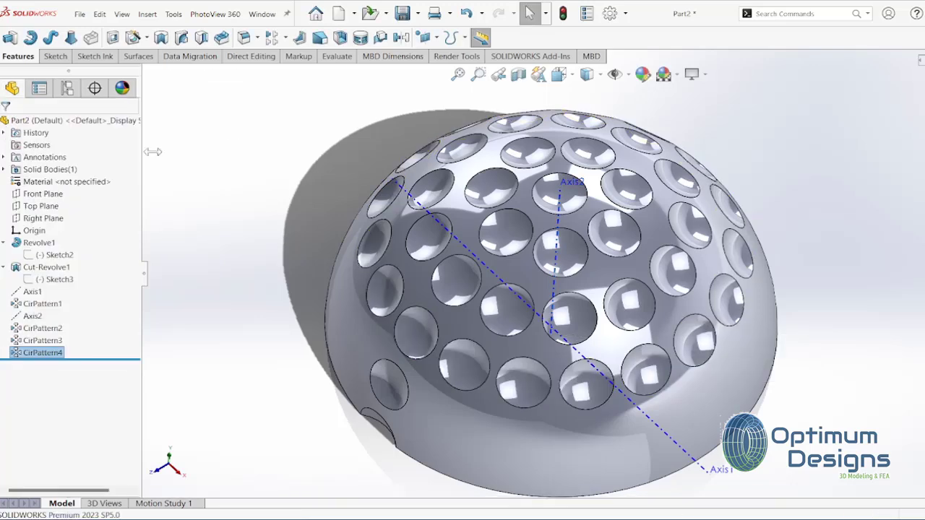
{"action": "left_click", "coordinate": [558, 228]}
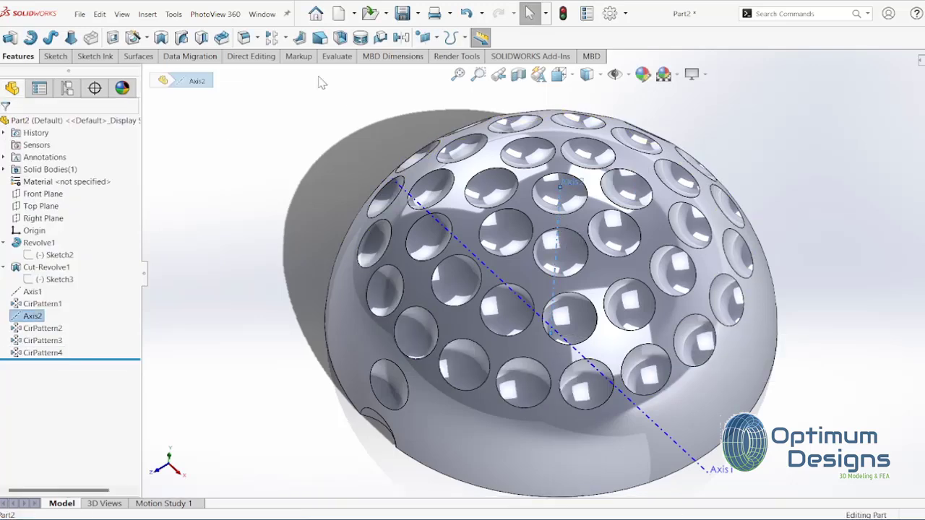
Start a circular pattern around Axis2 on a dimple face near the rim
{"action": "left_click", "coordinate": [286, 37]}
{"action": "left_click", "coordinate": [289, 68]}
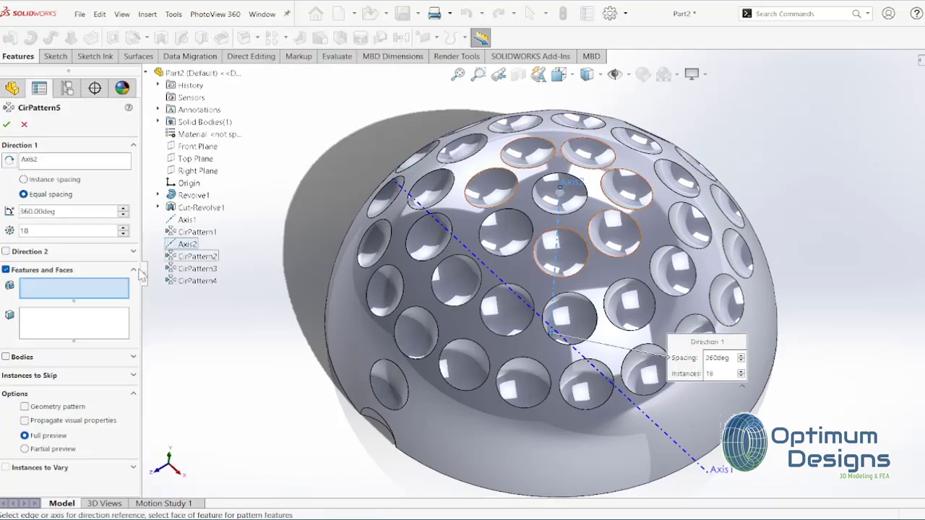
{"action": "left_click", "coordinate": [62, 323]}
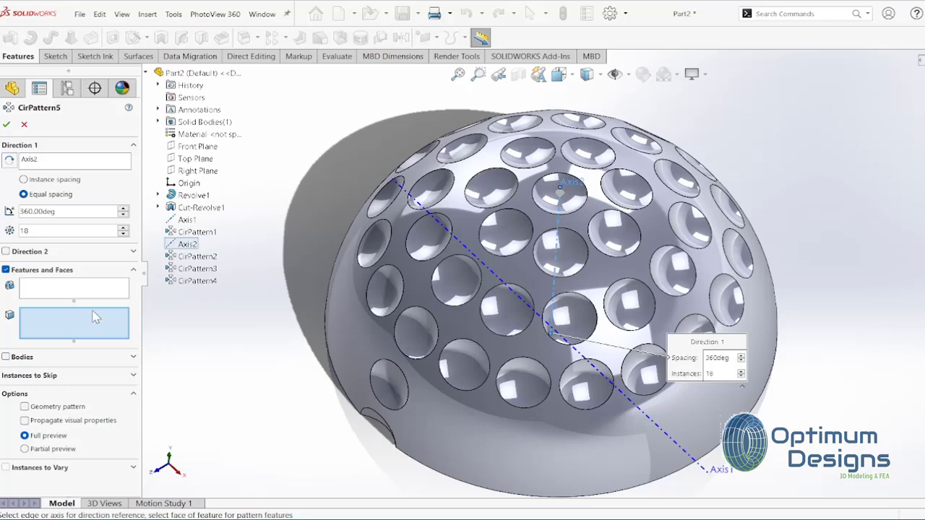
{"action": "left_click", "coordinate": [390, 387]}
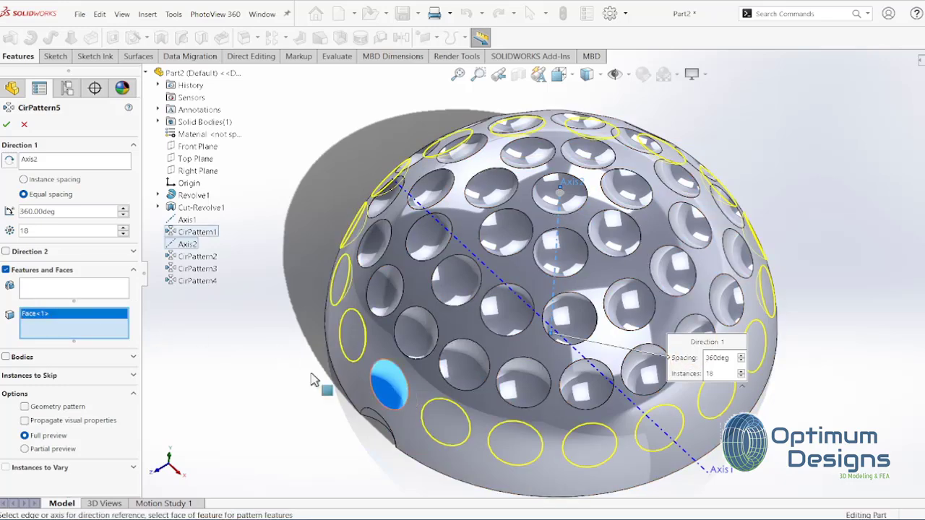
Set the rim ring to 21 instances and accept CirPattern5
{"action": "left_click", "coordinate": [123, 229]}
{"action": "left_click", "coordinate": [123, 228]}
{"action": "left_click", "coordinate": [123, 229]}
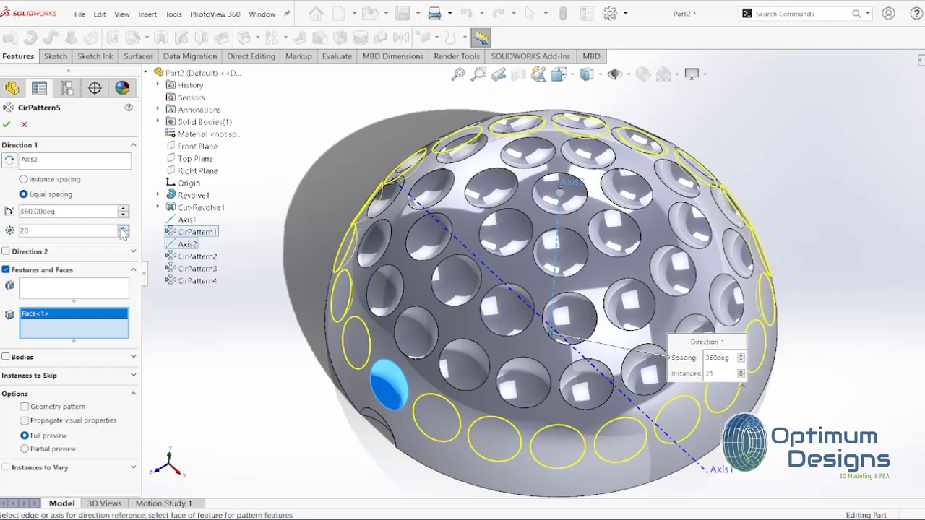
{"action": "left_click", "coordinate": [123, 229]}
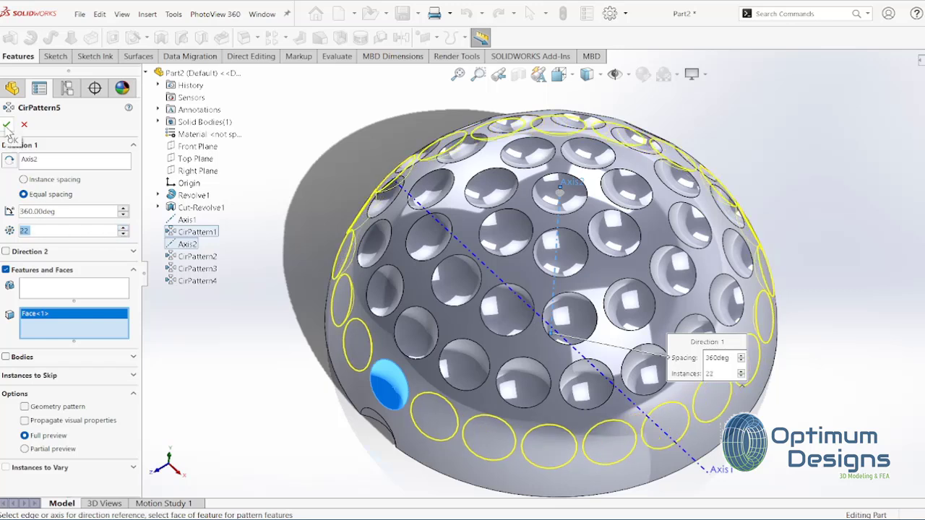
{"action": "left_click", "coordinate": [124, 228]}
{"action": "left_click", "coordinate": [124, 228]}
{"action": "left_click", "coordinate": [124, 228]}
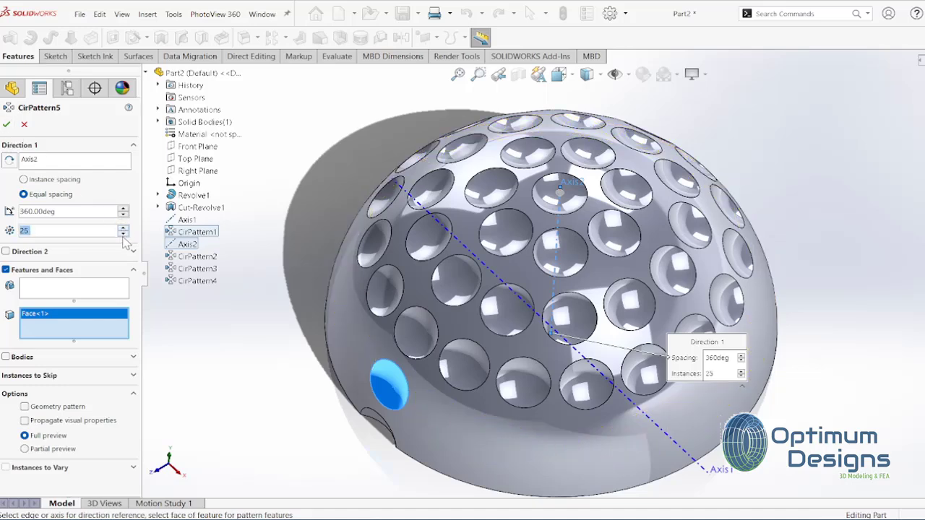
{"action": "left_click", "coordinate": [124, 233]}
{"action": "left_click", "coordinate": [124, 233]}
{"action": "left_click", "coordinate": [124, 233]}
{"action": "left_click", "coordinate": [123, 234]}
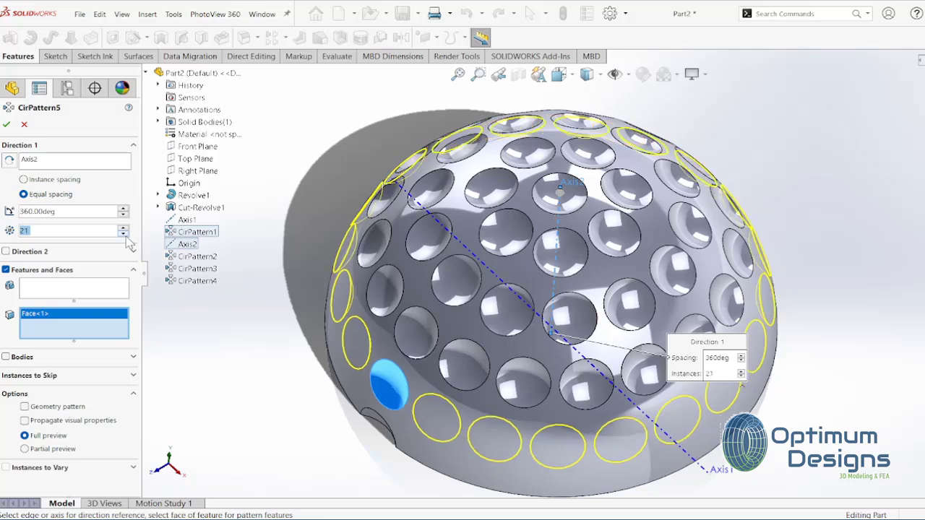
{"action": "left_click", "coordinate": [5, 124]}
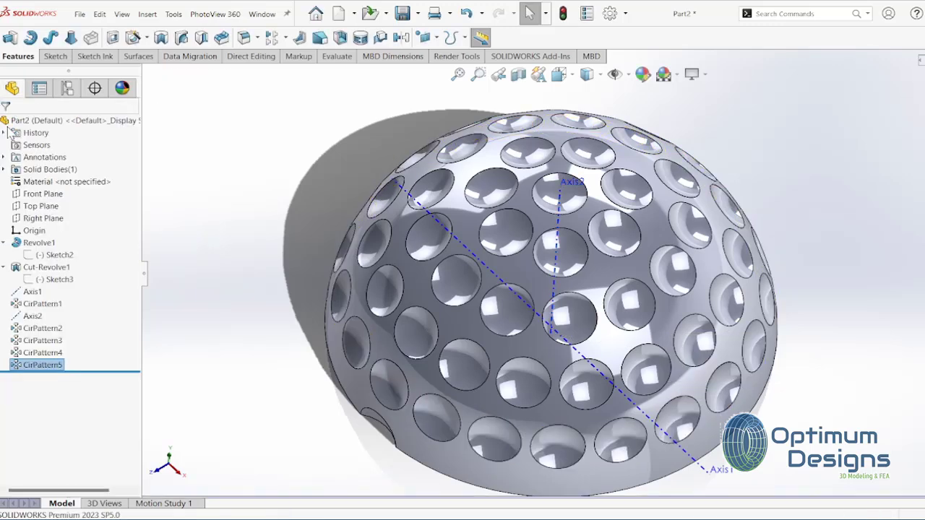
Start a circular pattern around Axis2 on the lowest dimple face
{"action": "left_click", "coordinate": [286, 37]}
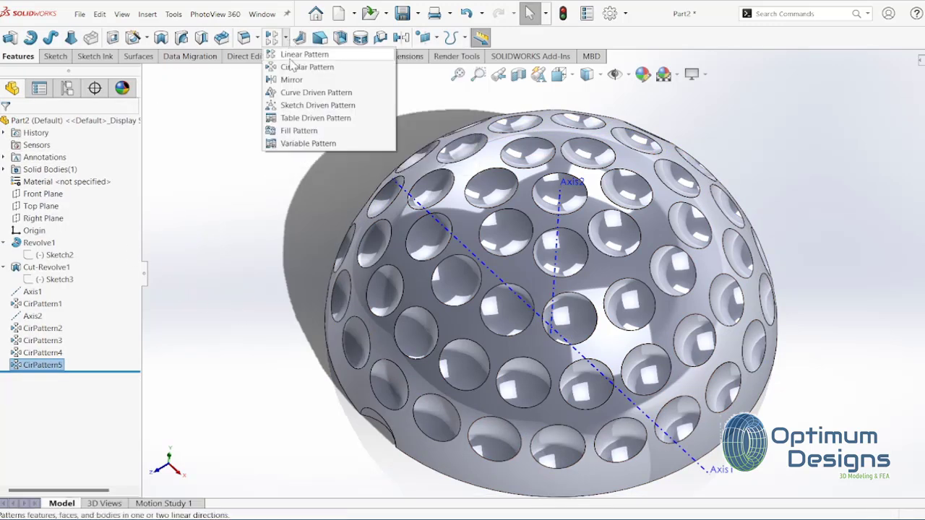
{"action": "left_click", "coordinate": [298, 67]}
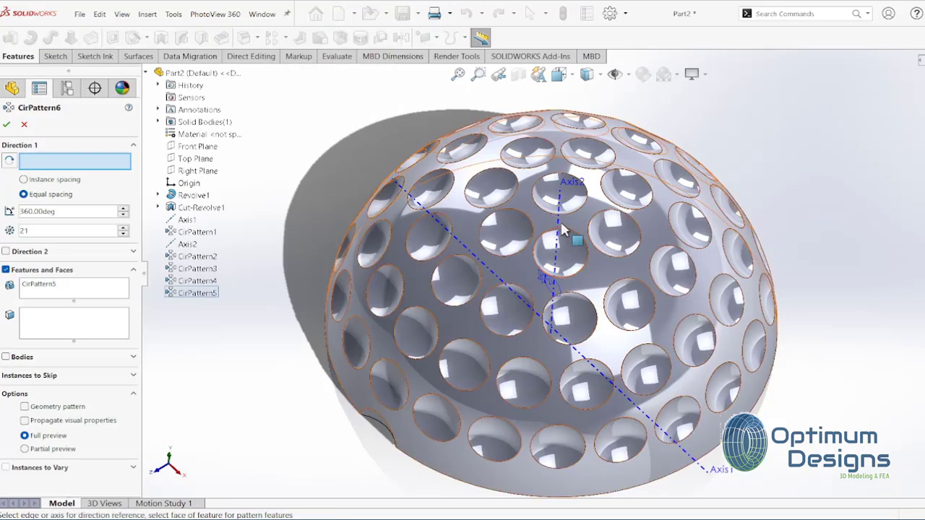
{"action": "left_click", "coordinate": [556, 249]}
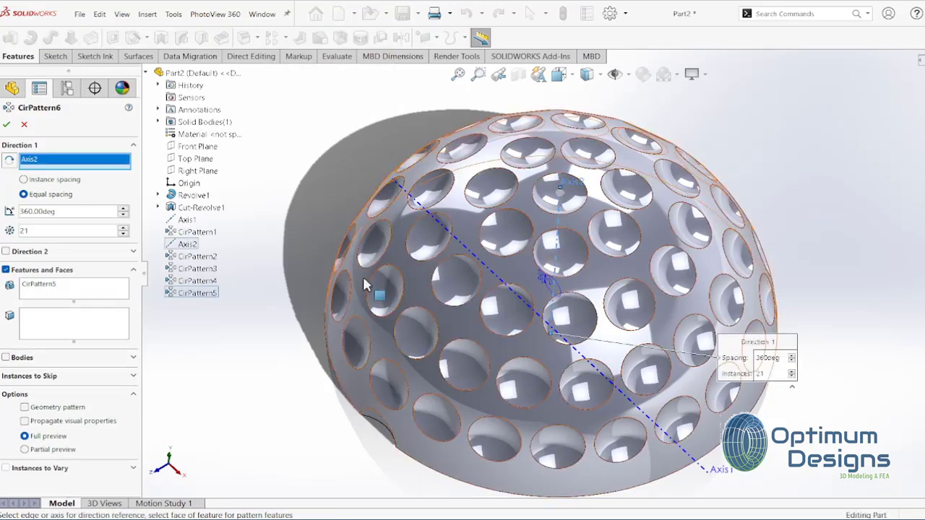
{"action": "left_click", "coordinate": [52, 289]}
{"action": "left_click", "coordinate": [52, 323]}
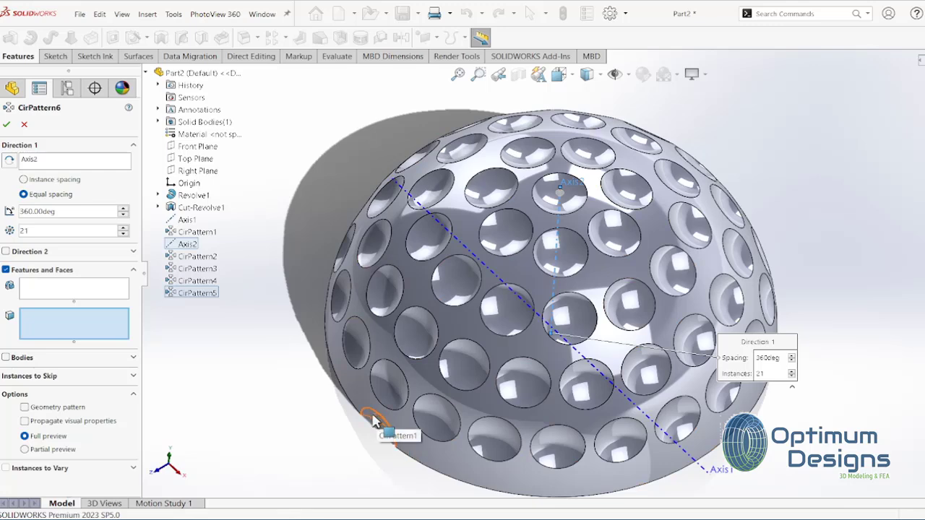
{"action": "left_click", "coordinate": [375, 416]}
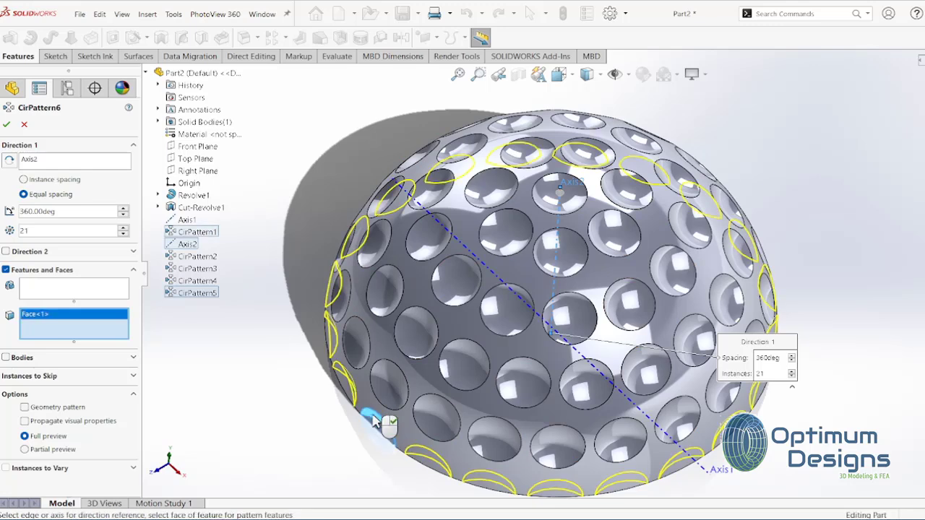
Set the pattern to 22 instances and accept CirPattern6
{"action": "left_click", "coordinate": [124, 228]}
{"action": "left_click", "coordinate": [124, 229]}
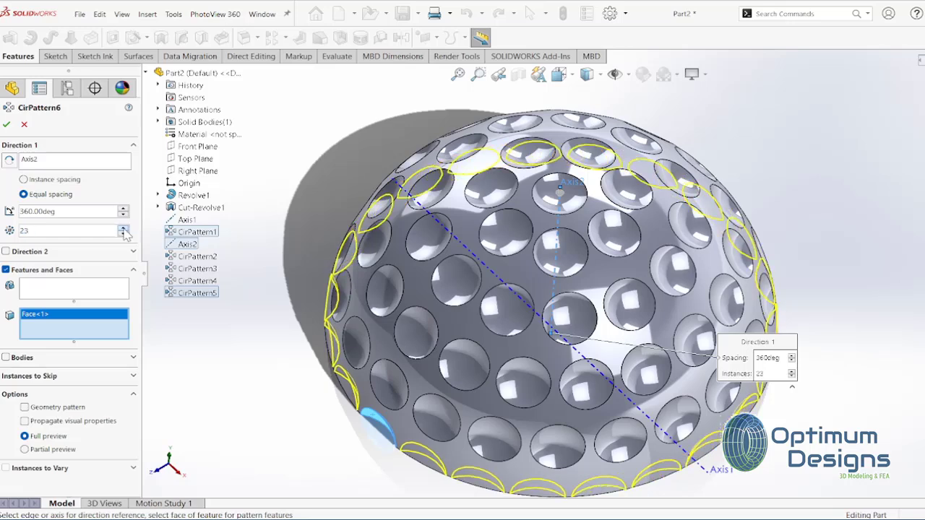
{"action": "left_click", "coordinate": [124, 228]}
{"action": "left_click", "coordinate": [124, 228]}
{"action": "left_click", "coordinate": [124, 229]}
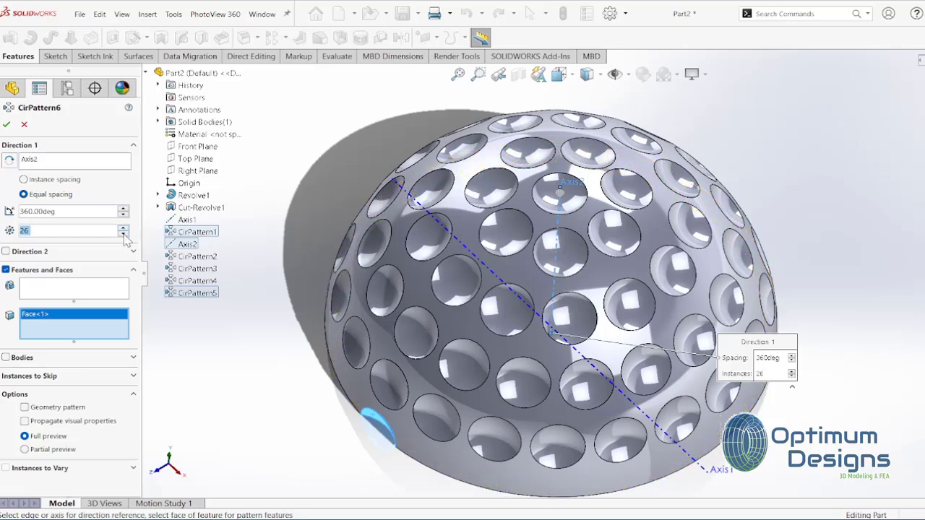
{"action": "left_click", "coordinate": [124, 234]}
{"action": "left_click", "coordinate": [124, 233]}
{"action": "left_click", "coordinate": [123, 233]}
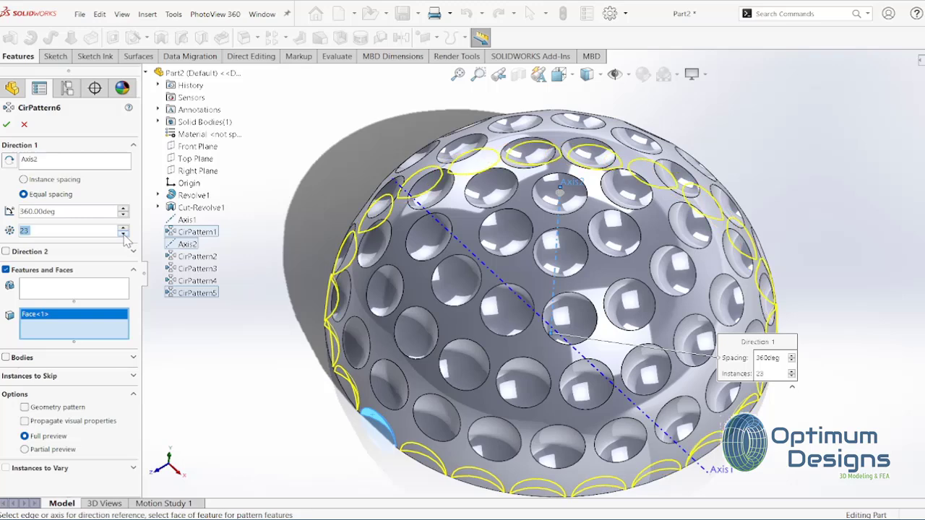
{"action": "left_click", "coordinate": [123, 233]}
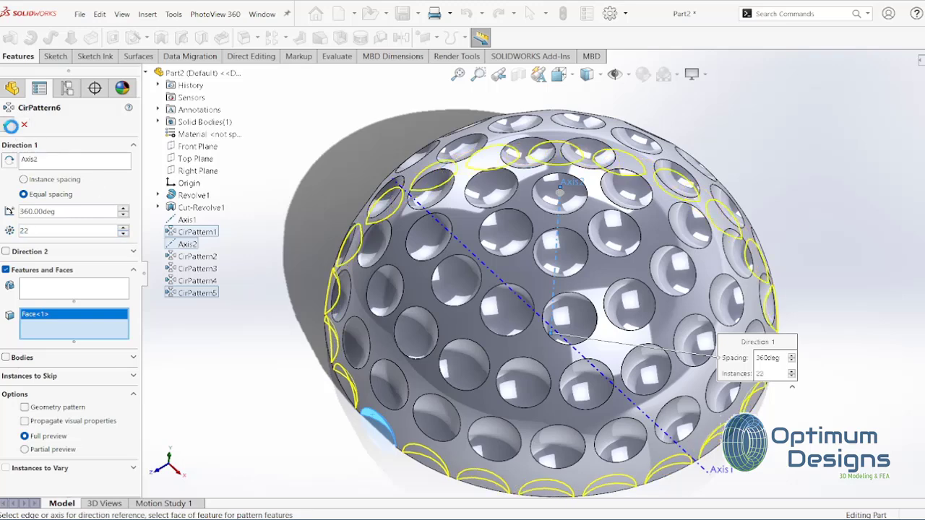
{"action": "left_click", "coordinate": [6, 124]}
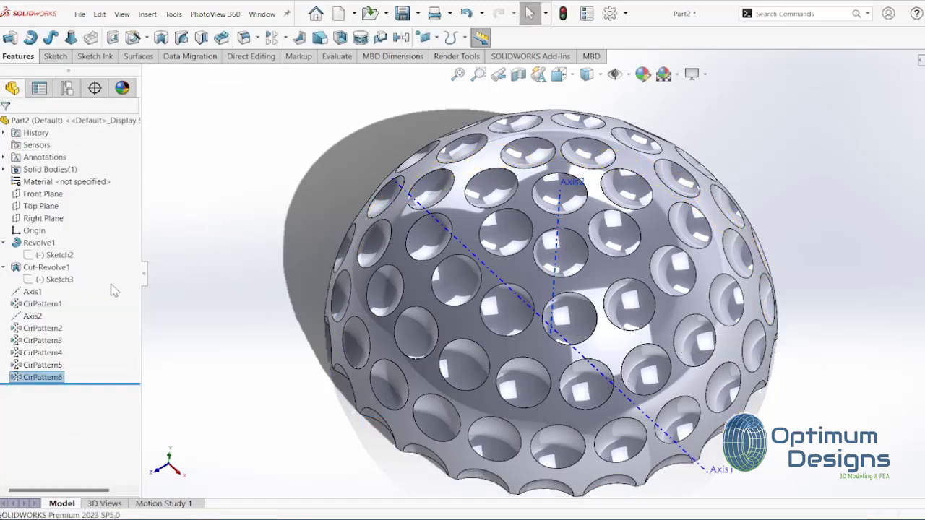
Hide the Axis1 and Axis2 reference axes
{"action": "right_click", "coordinate": [32, 292]}
{"action": "left_click", "coordinate": [43, 264]}
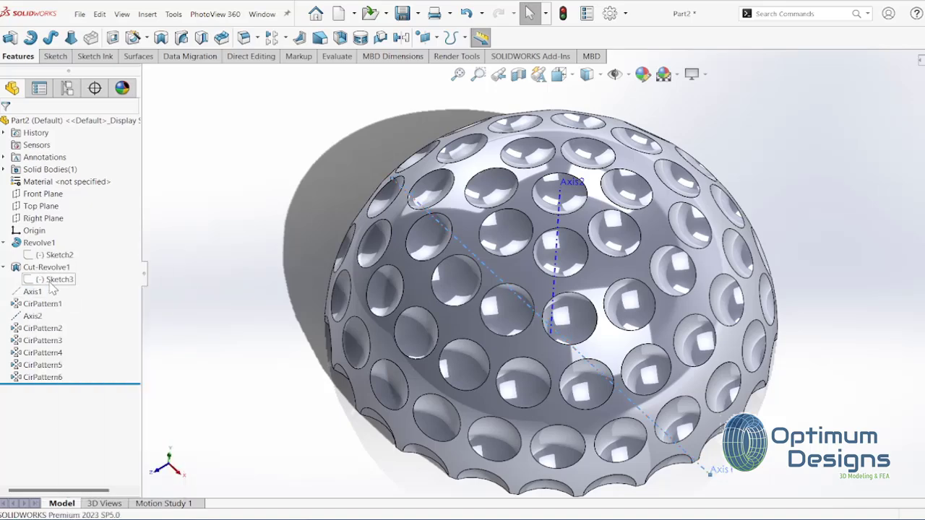
{"action": "right_click", "coordinate": [33, 317]}
{"action": "left_click", "coordinate": [43, 287]}
Turn the view through standard orientations to show the hemisphere's flat cut side
{"action": "mouse_move", "coordinate": [289, 311]}
{"action": "middle_mouse_down"}
{"action": "mouse_move", "coordinate": [340, 231]}
{"action": "mouse_move", "coordinate": [358, 253]}
{"action": "middle_mouse_up"}
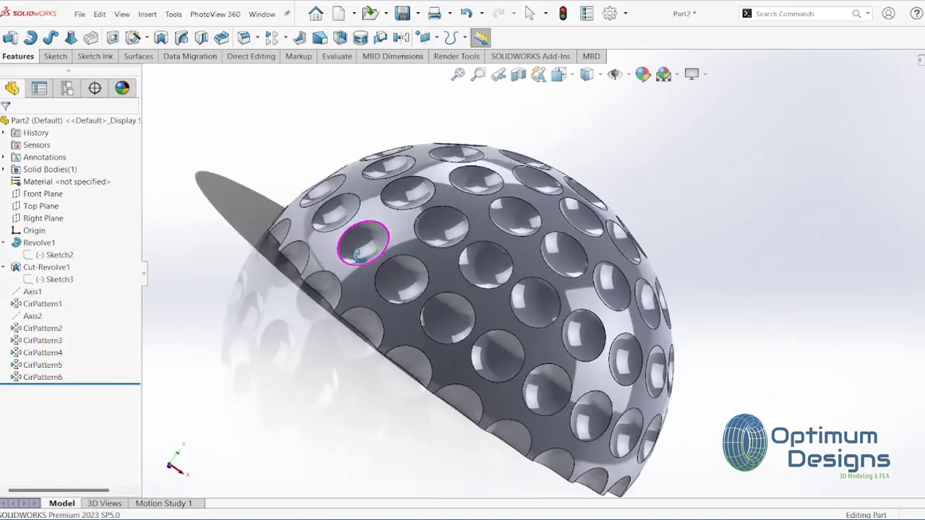
{"action": "key", "text": "space"}
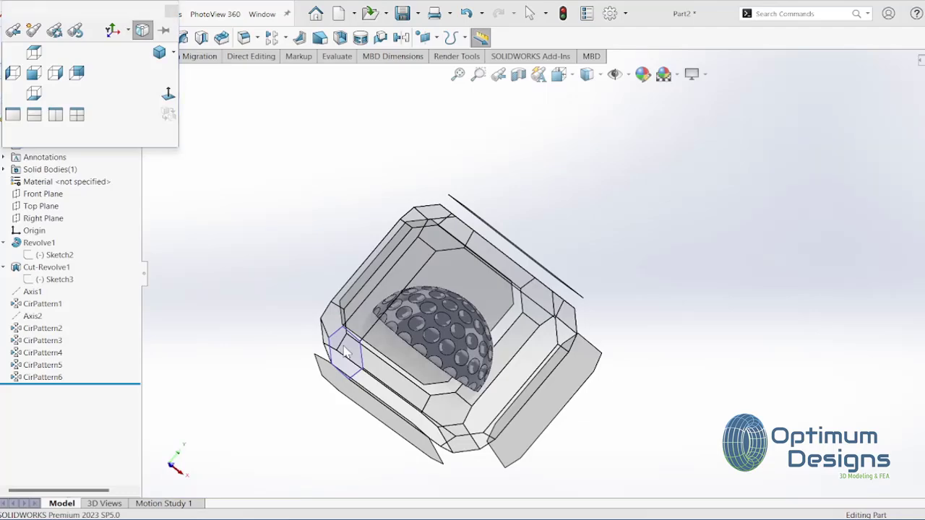
{"action": "left_click", "coordinate": [346, 352]}
{"action": "key", "text": "space"}
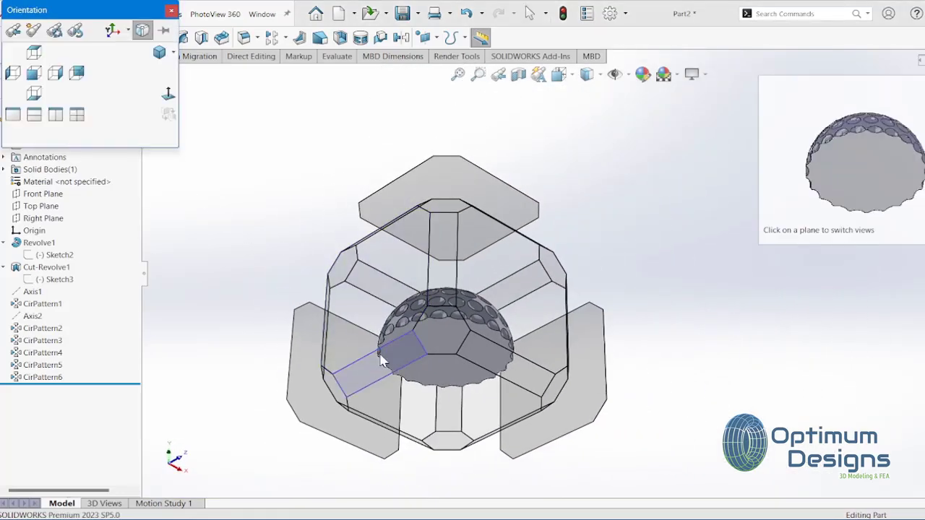
{"action": "left_click", "coordinate": [381, 362]}
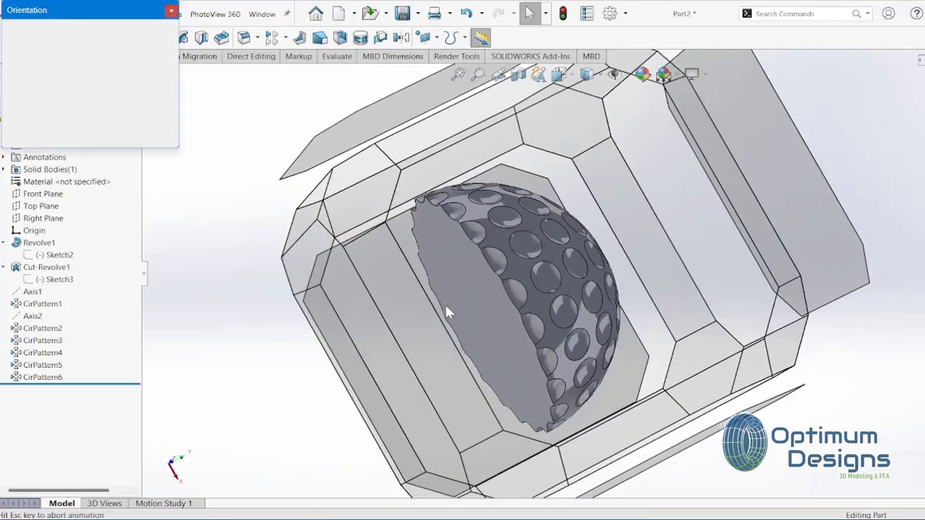
{"action": "left_click", "coordinate": [461, 242]}
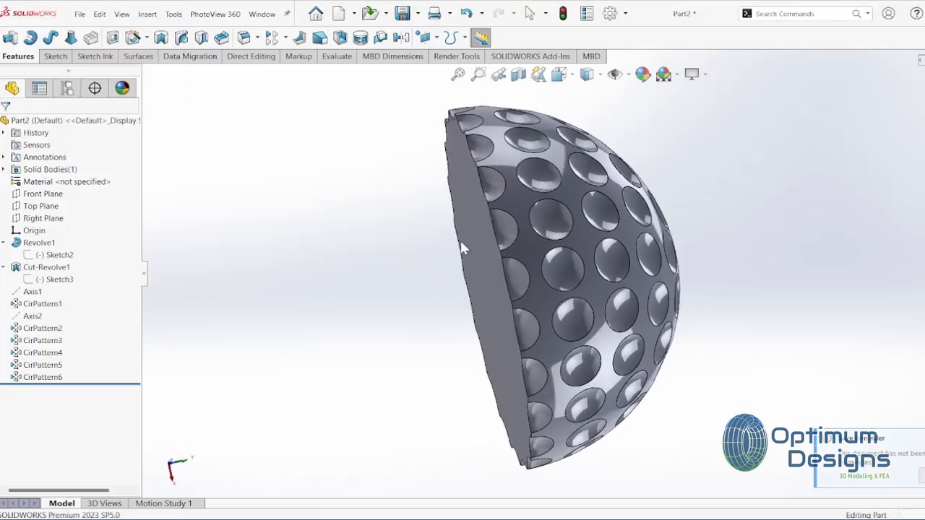
{"action": "key", "text": "space"}
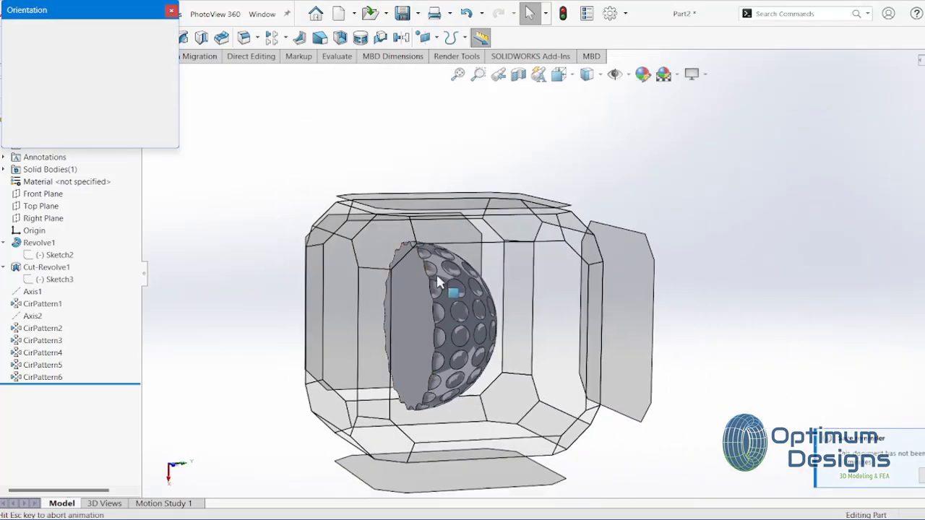
{"action": "left_click", "coordinate": [388, 263]}
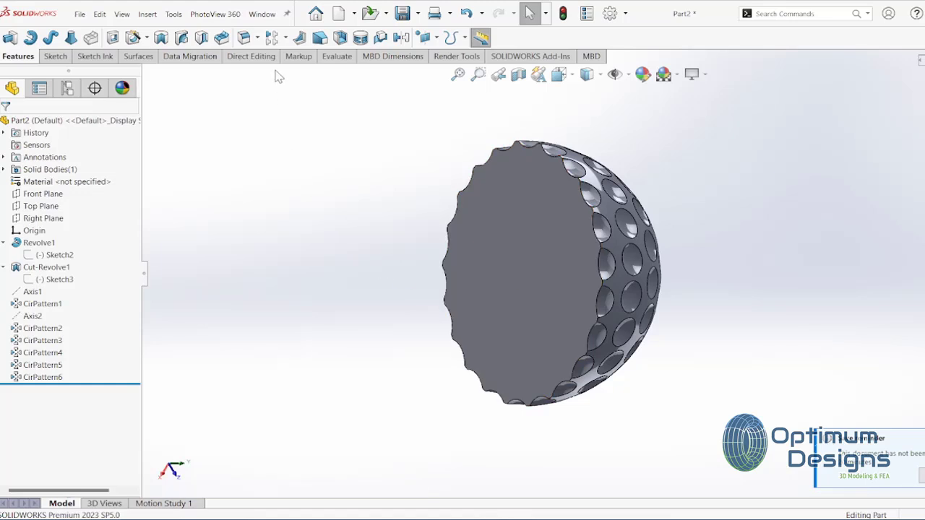
{"action": "left_click", "coordinate": [286, 38]}
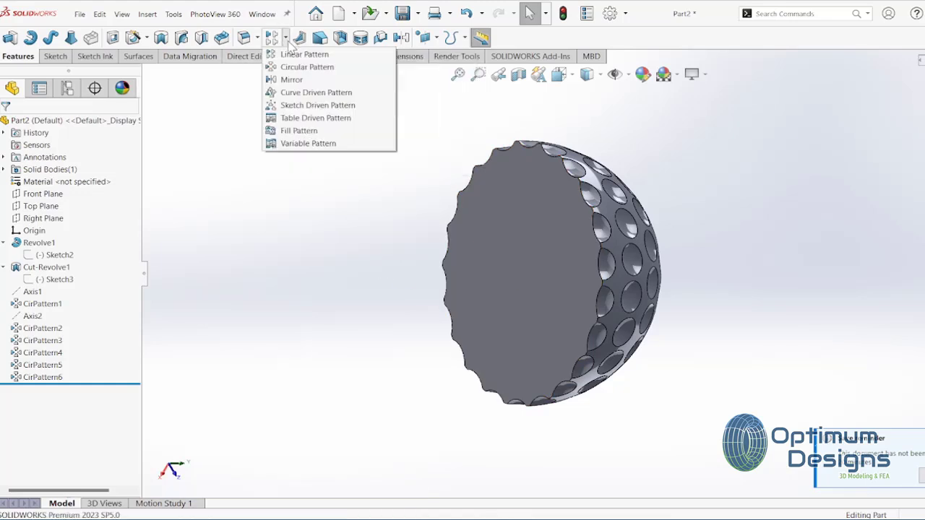
Mirror the CirPattern6 body across the Top Plane and view the whole ball
{"action": "left_click", "coordinate": [292, 79]}
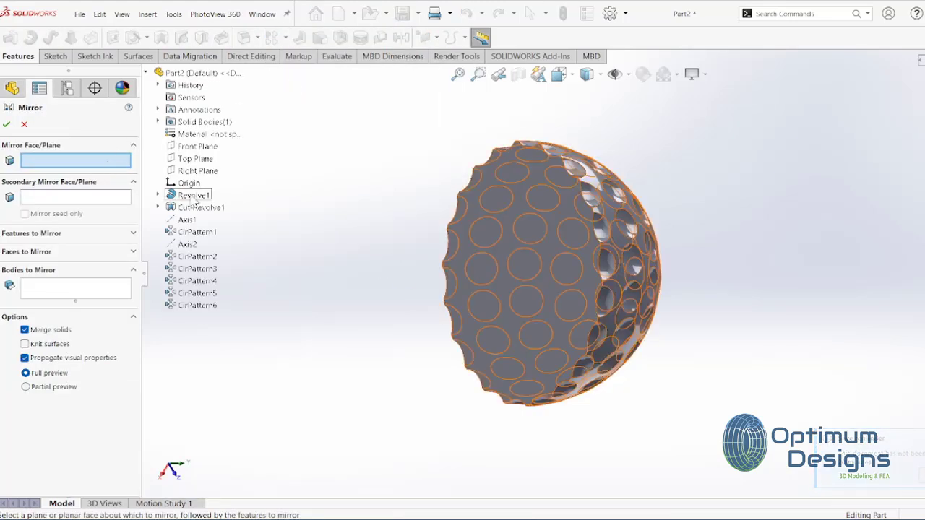
{"action": "left_click", "coordinate": [196, 159]}
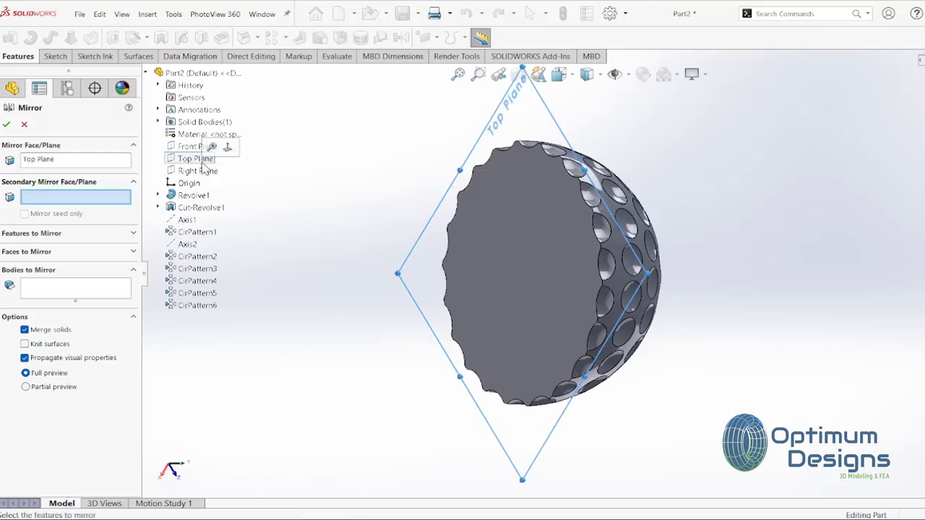
{"action": "left_click", "coordinate": [92, 290]}
{"action": "left_click", "coordinate": [158, 122]}
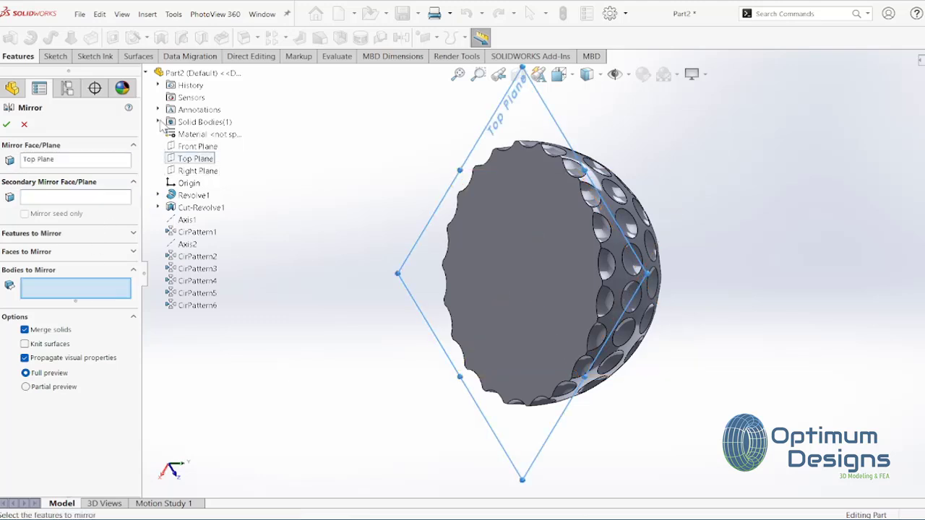
{"action": "left_click", "coordinate": [206, 136]}
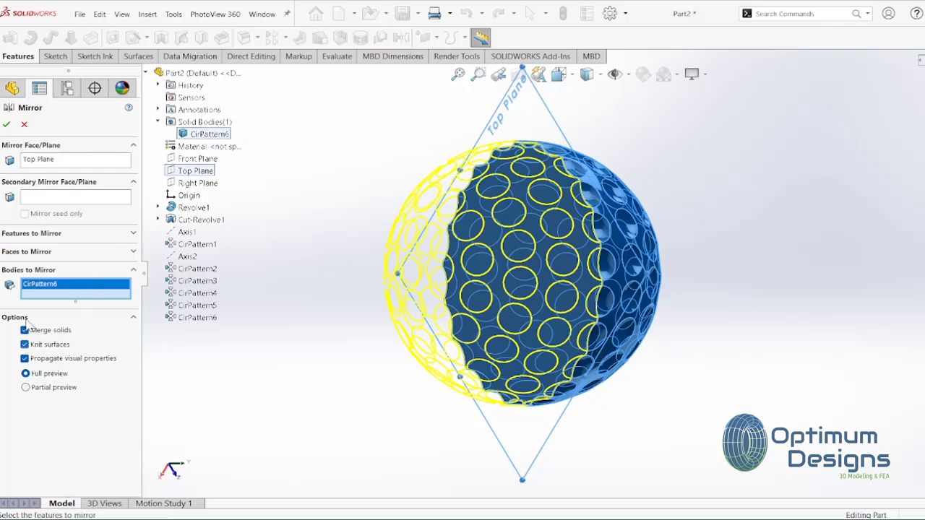
{"action": "left_click", "coordinate": [6, 125]}
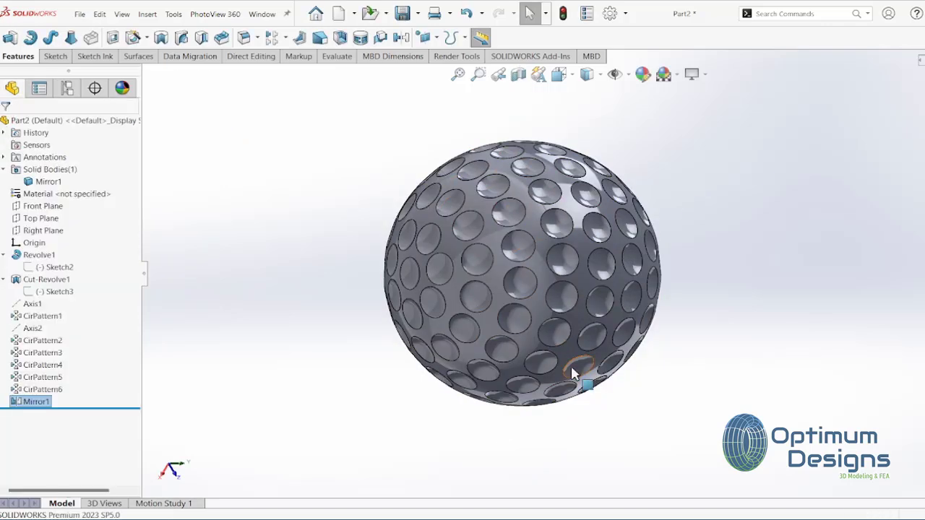
{"action": "key", "text": "space"}
{"action": "left_click", "coordinate": [445, 336]}
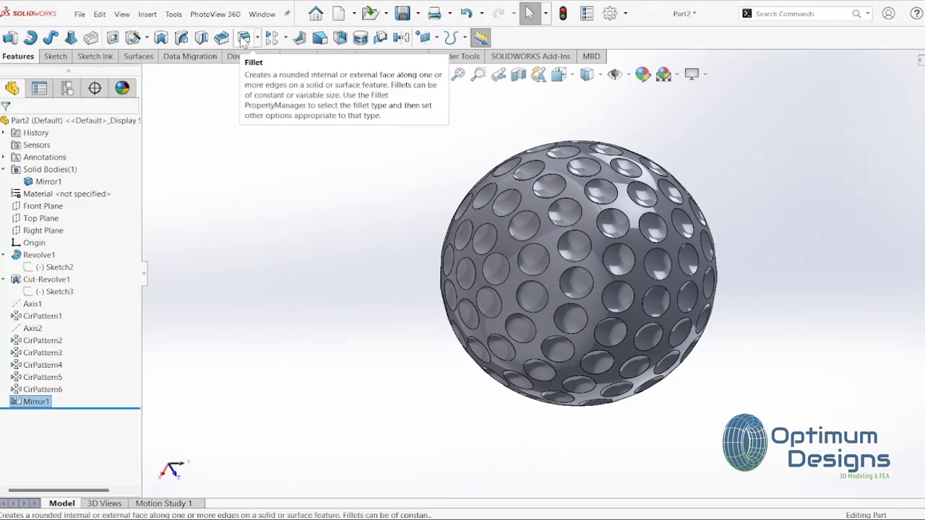
Fillet the dimple edges on the sphere face with a 0.55 mm radius
{"action": "left_click", "coordinate": [244, 38]}
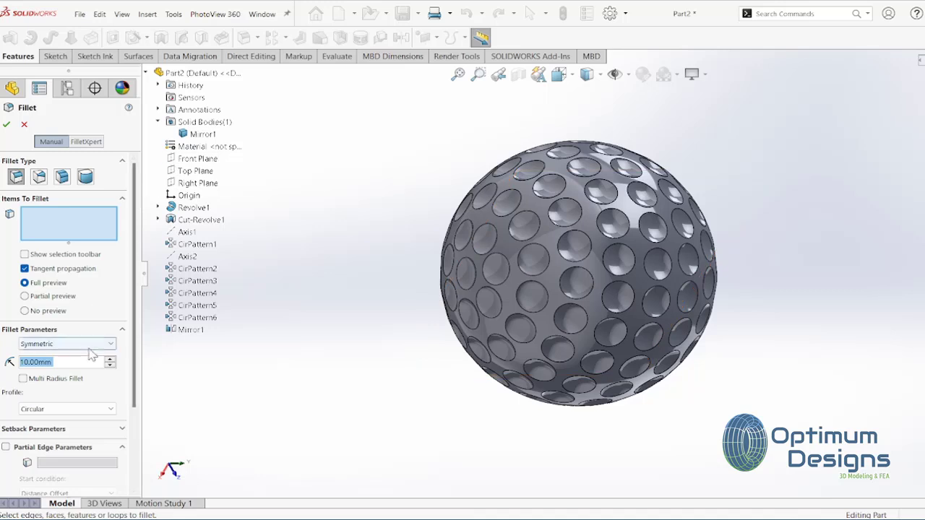
{"action": "type", "text": "1.25"}
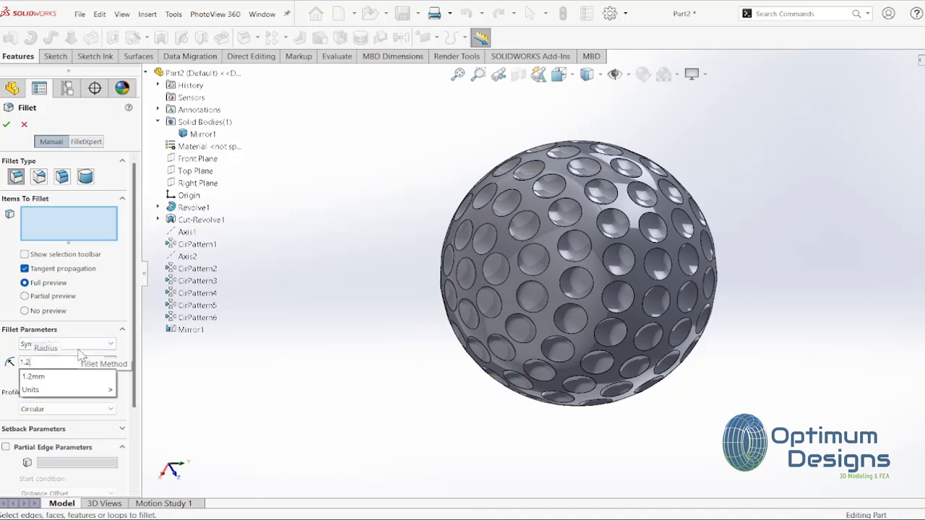
{"action": "left_click", "coordinate": [559, 230]}
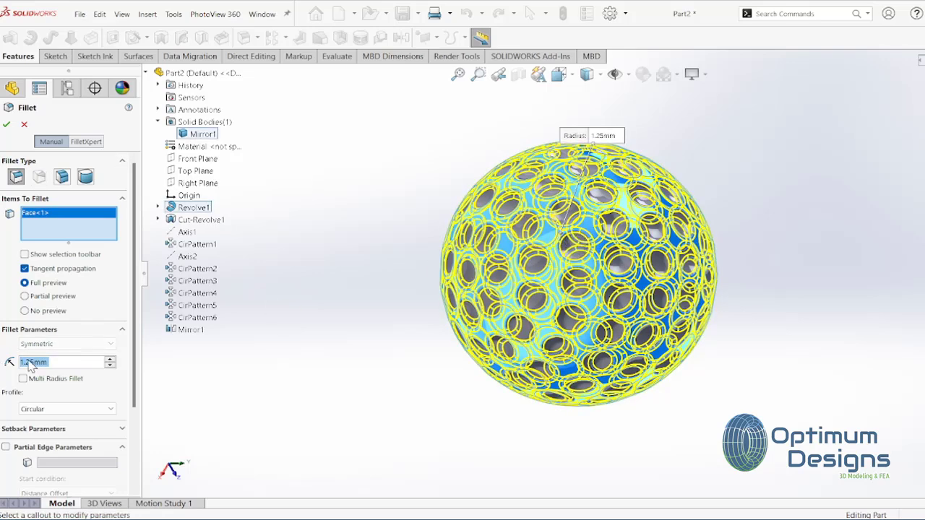
{"action": "type", "text": "1"}
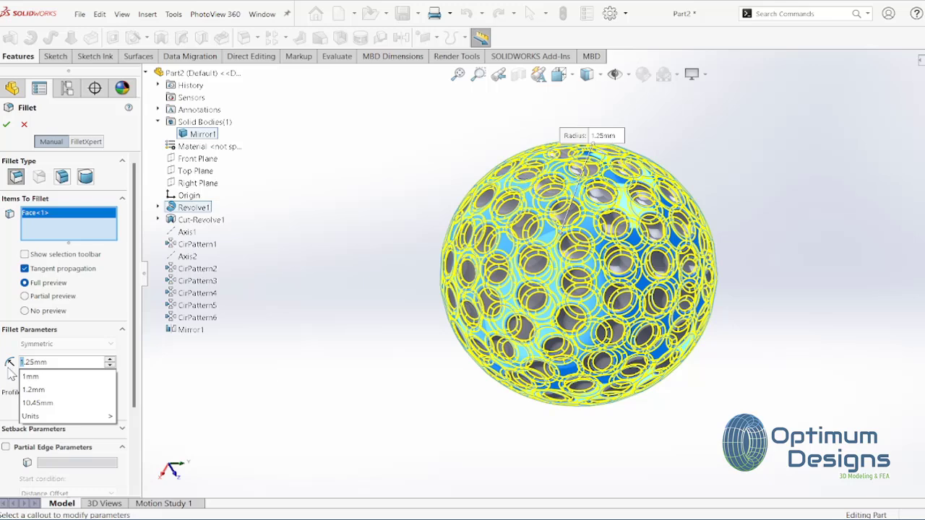
{"action": "type", "text": "0"}
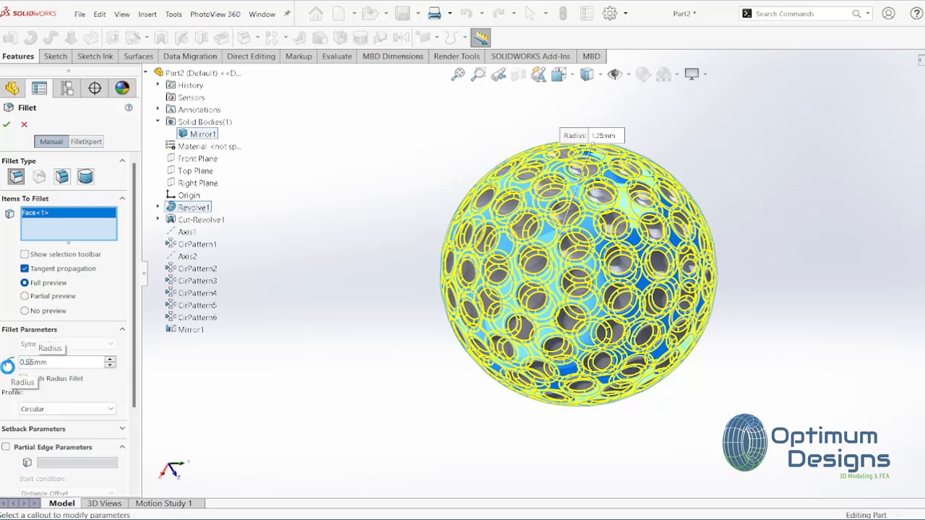
{"action": "left_click", "coordinate": [4, 124]}
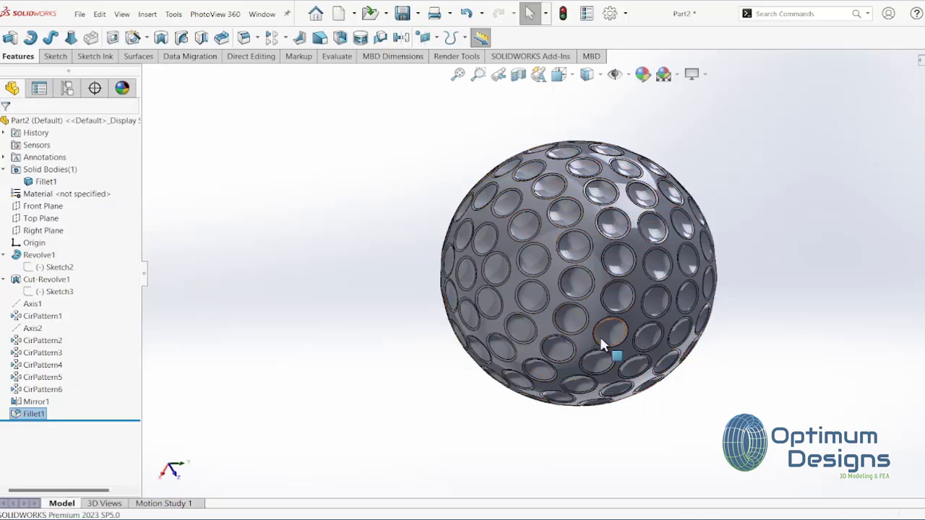
{"action": "key", "text": "space"}
Dismiss the orientation options, collapse the FeatureManager tree, and zoom to fit the complete dimpled ball
{"action": "left_click", "coordinate": [431, 333]}
{"action": "left_click", "coordinate": [145, 278]}
{"action": "key", "text": "f"}
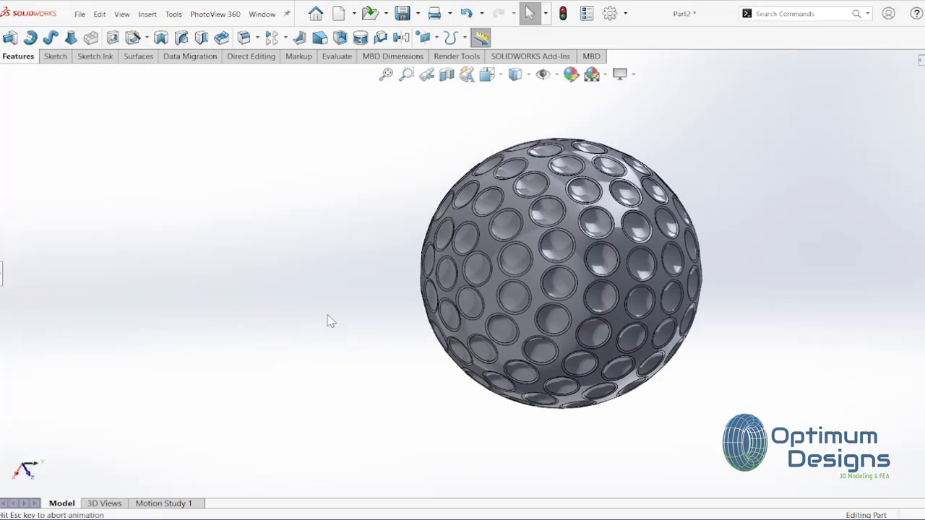